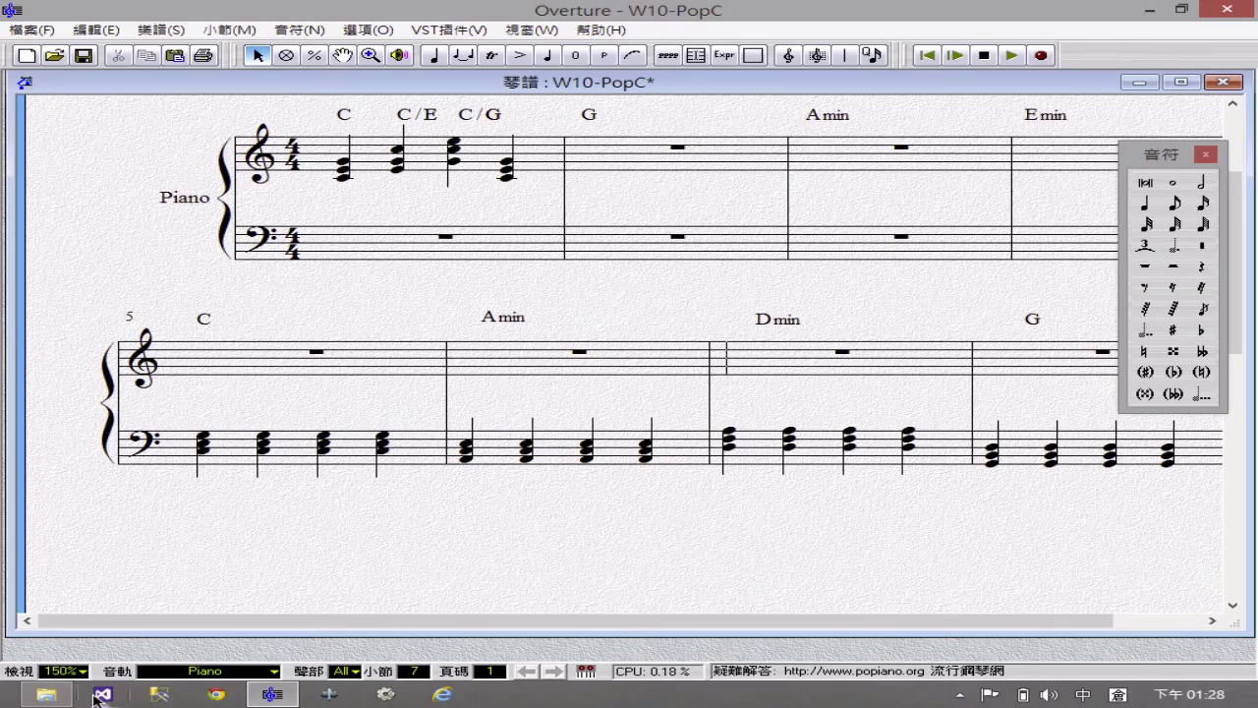
Leave the notation program and start MAGIX Music Maker MX Premium from the desktop with a new project
left_click(43, 696)
left_click(44, 696)
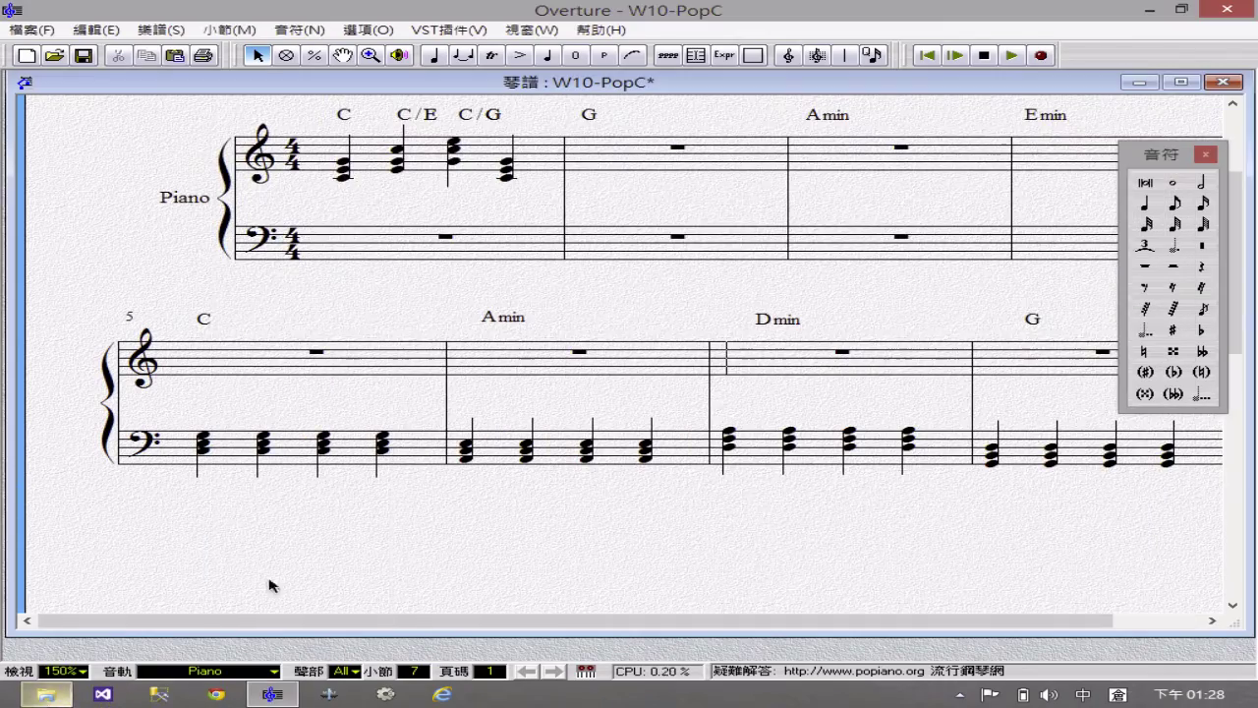
left_click(1146, 10)
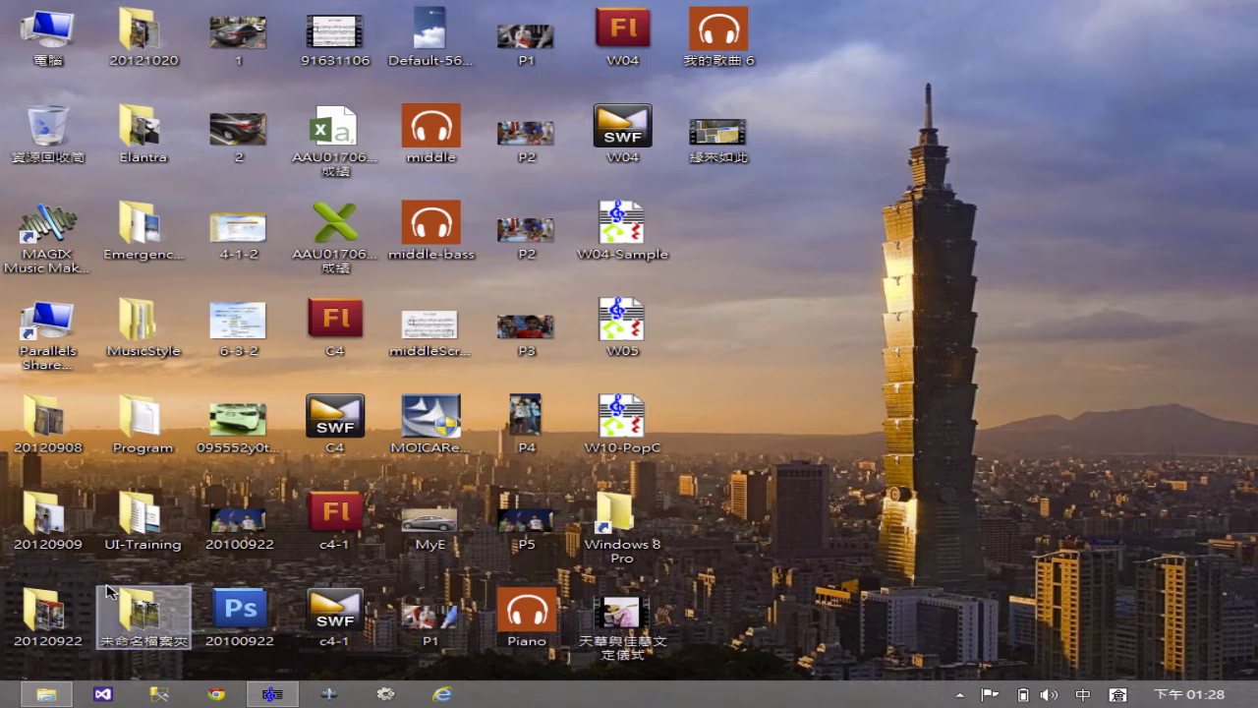
left_click(66, 257)
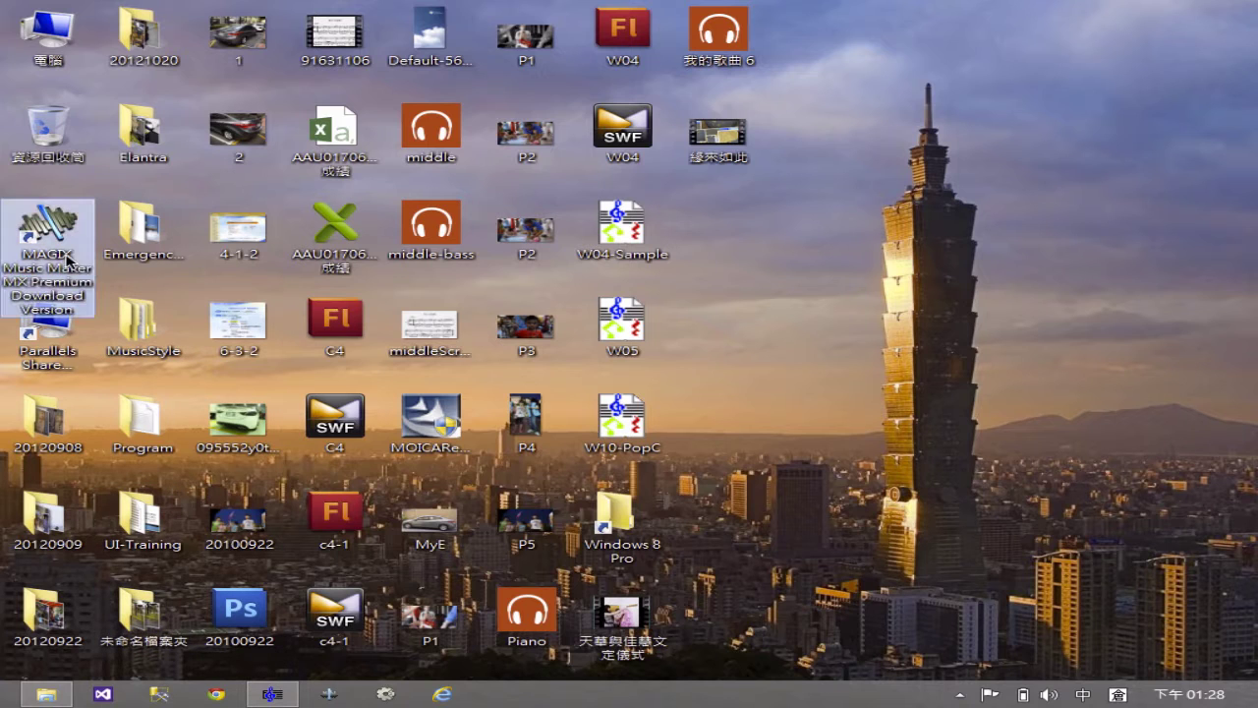
left_click(709, 326)
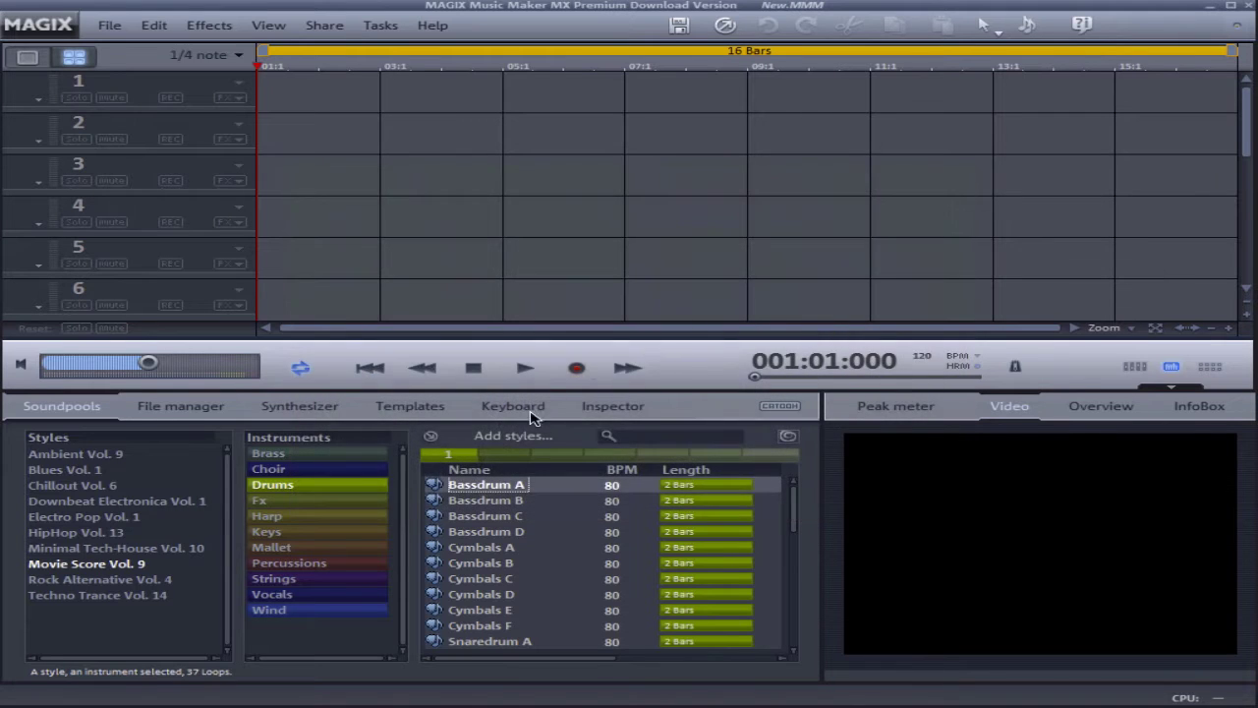
Show the peak meter and list the drum loops of the Rock Alternative Vol. 4 style
left_click(1067, 171)
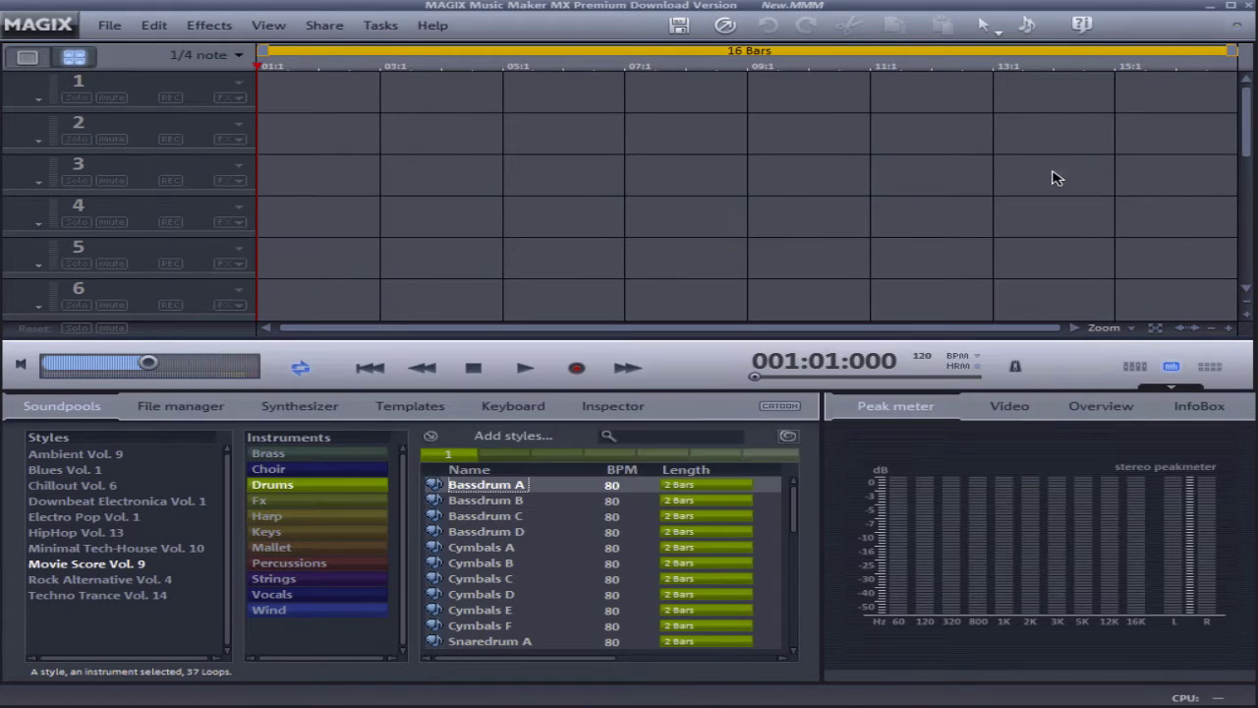
left_click(108, 532)
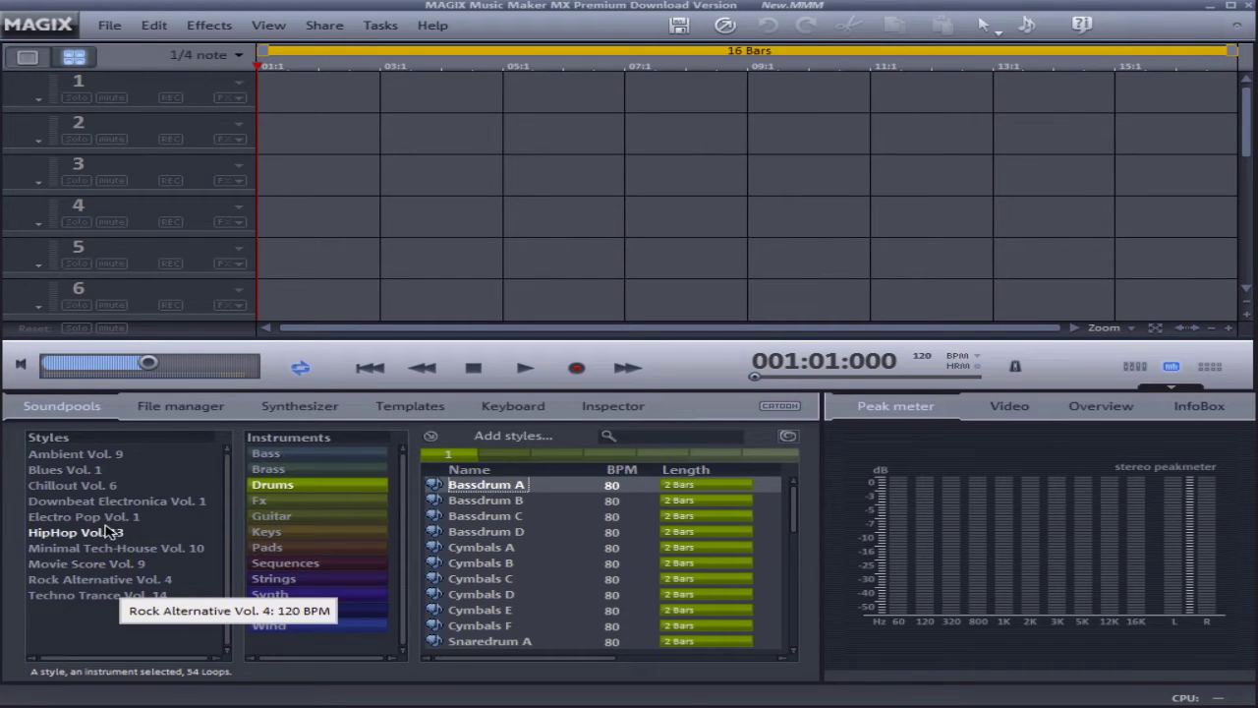
left_click(126, 580)
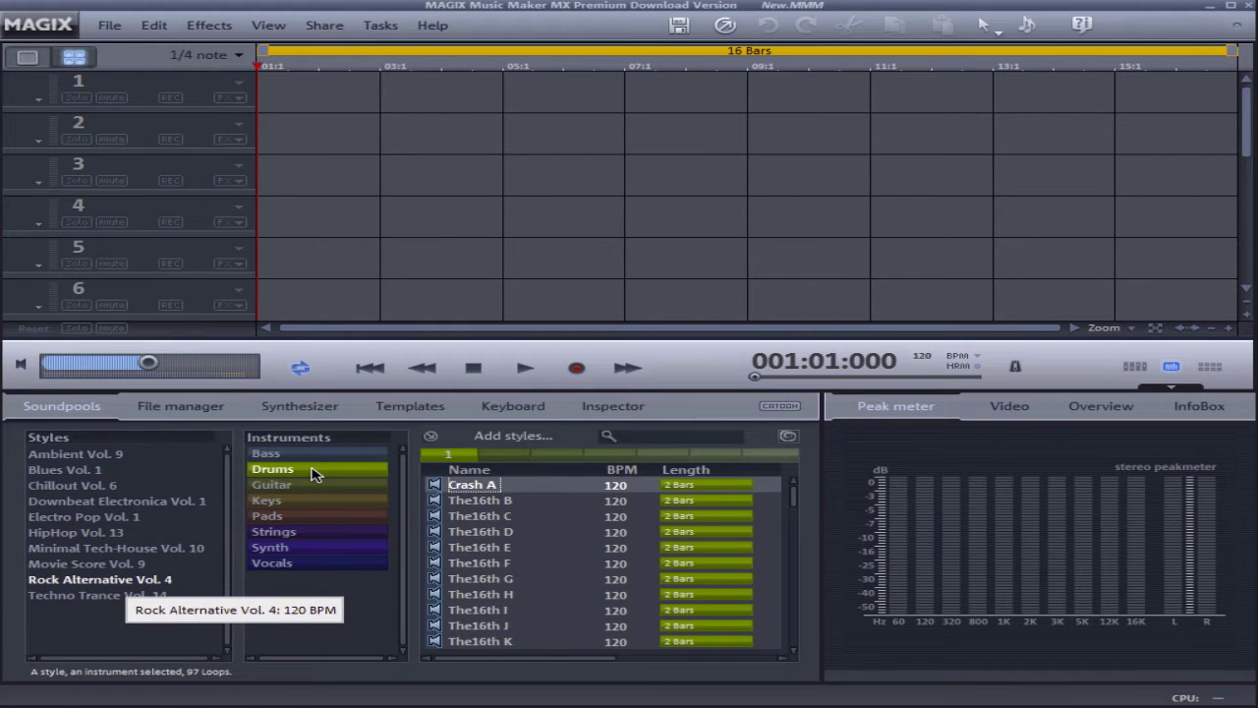
Preview the drum loops Crash A, The16th B, The16th C and The16th D, and stop playback
left_click(495, 489)
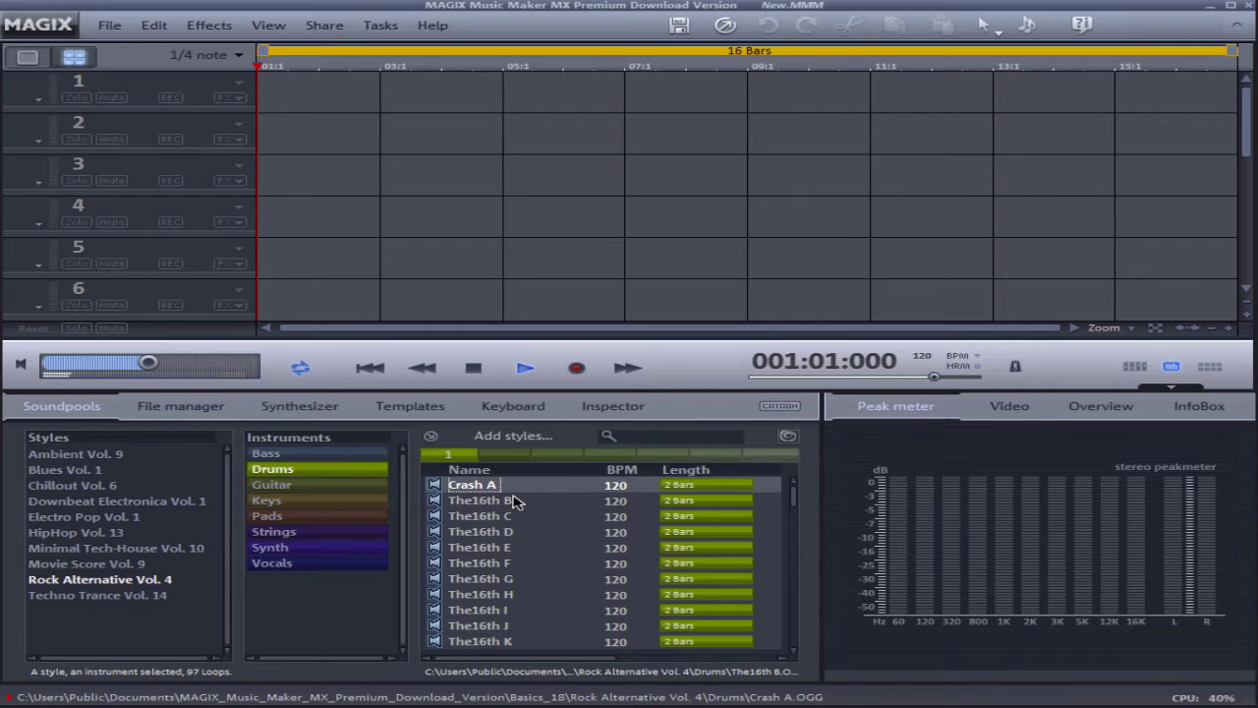
left_click(502, 502)
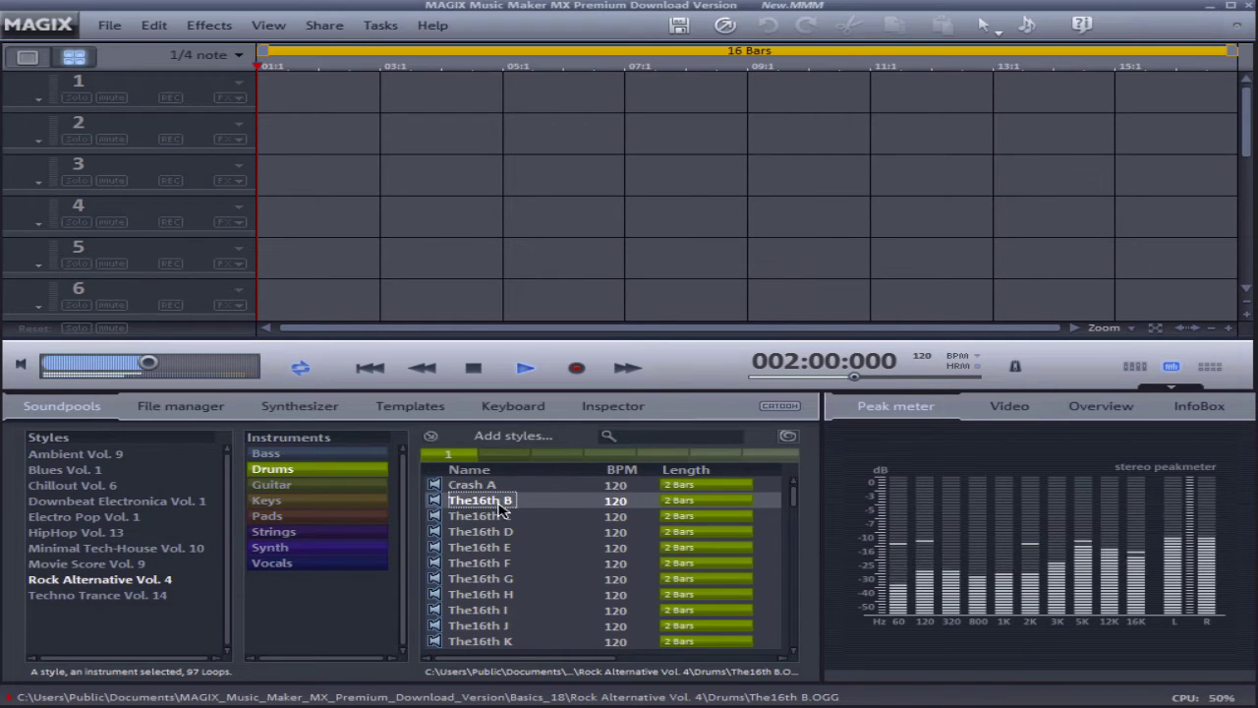
left_click(505, 517)
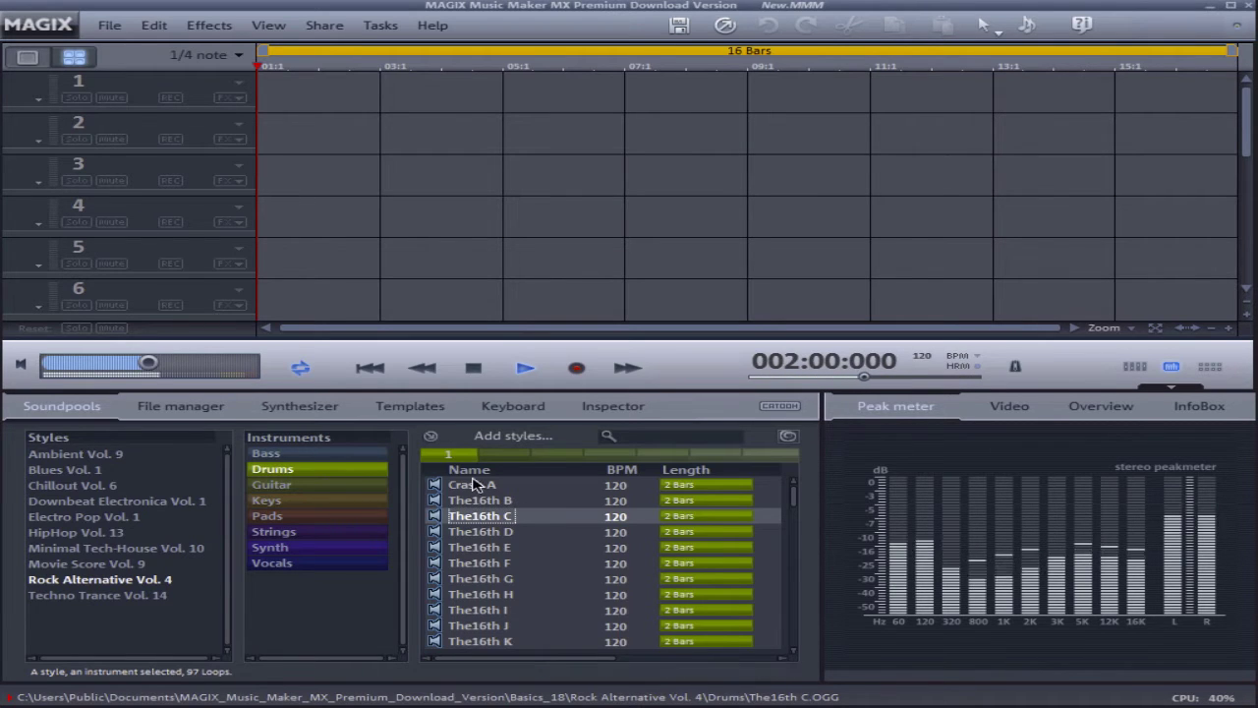
left_click(480, 503)
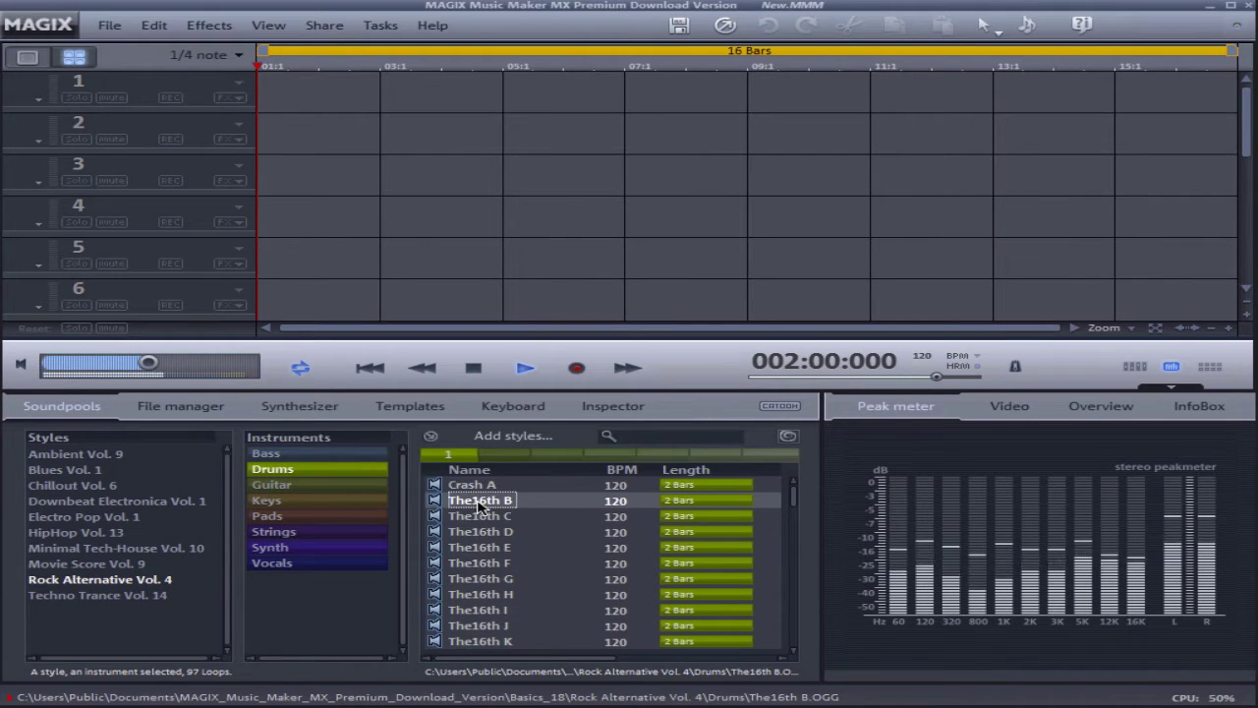
left_click(480, 503)
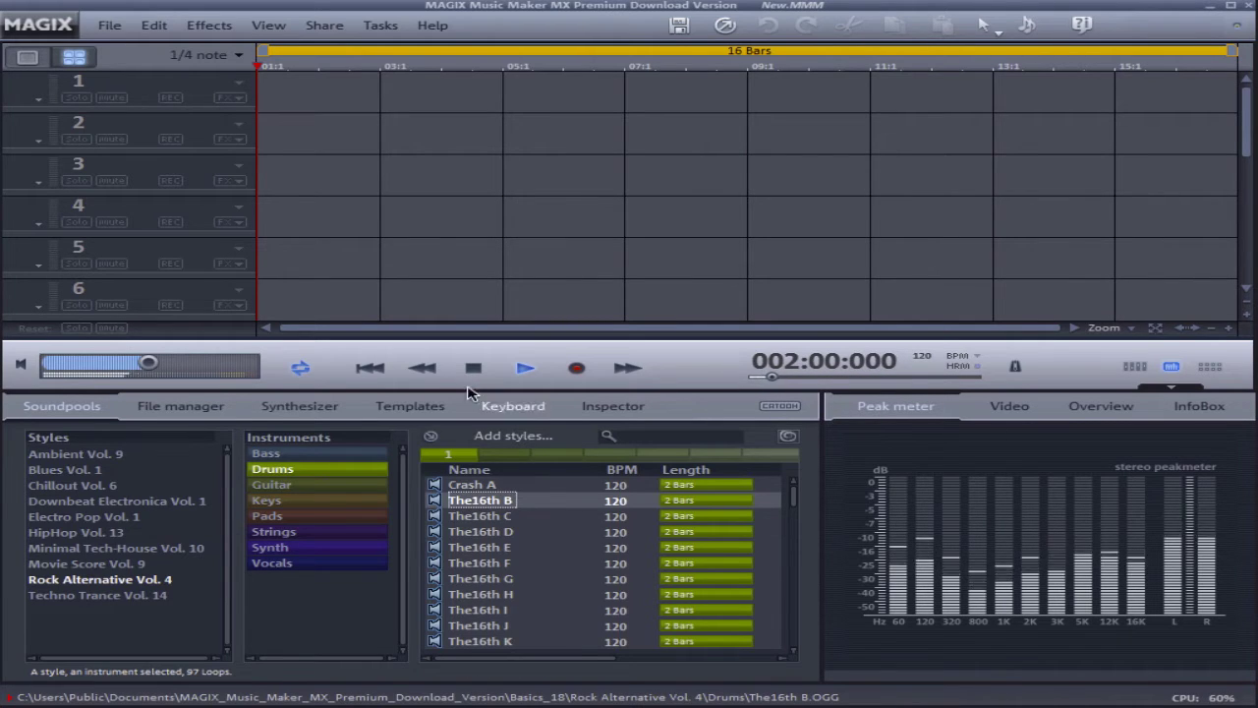
left_click(502, 533)
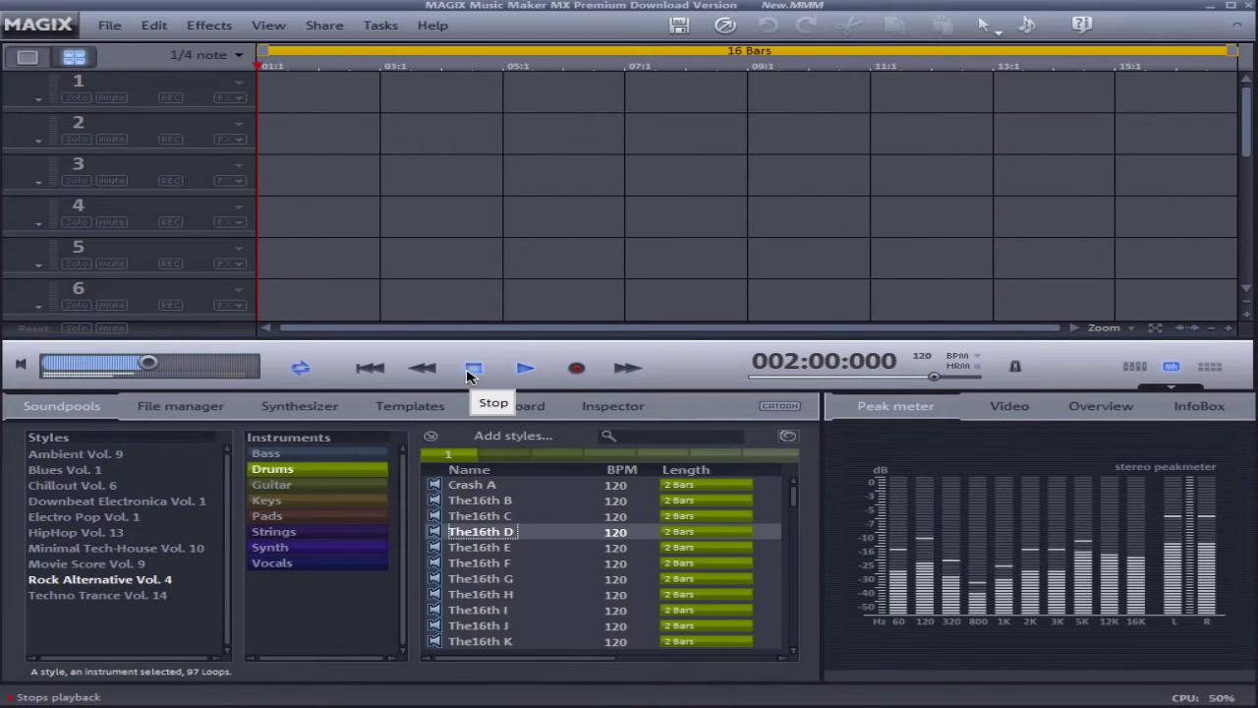
left_click(471, 377)
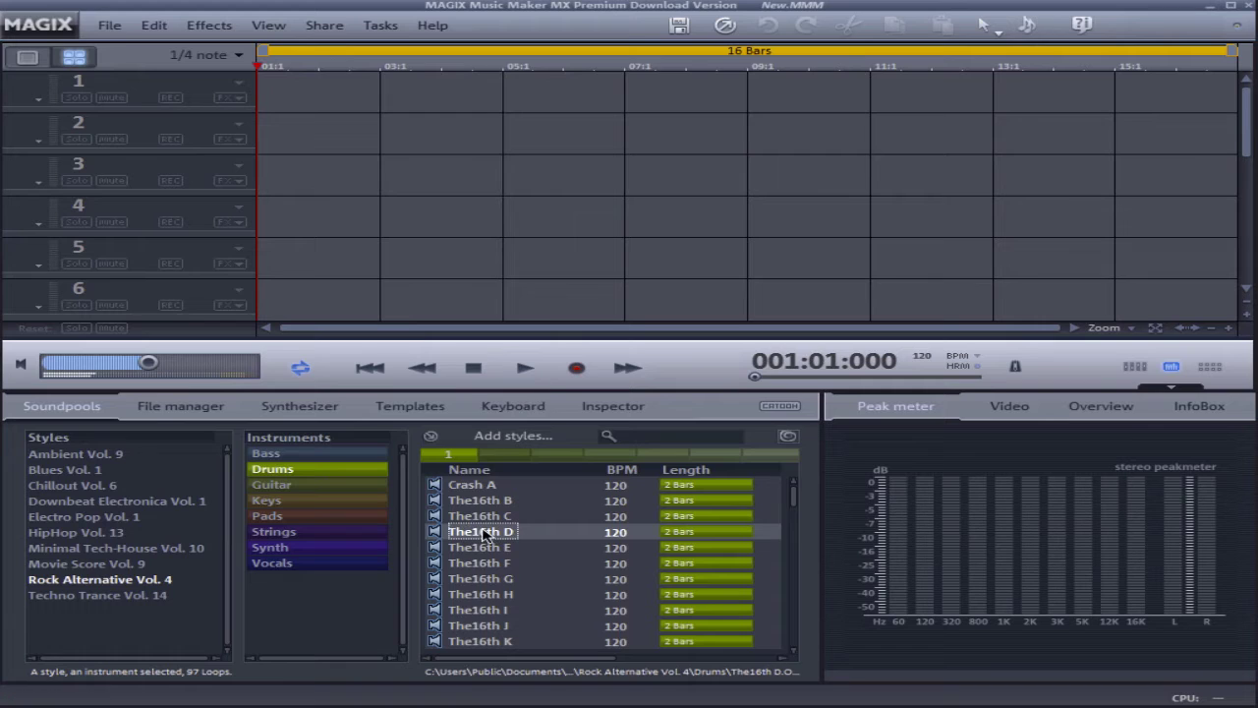
Place the drum loop The16th D at the start of track 1 and shorten it to one bar
left_click_drag(483, 536, 323, 98)
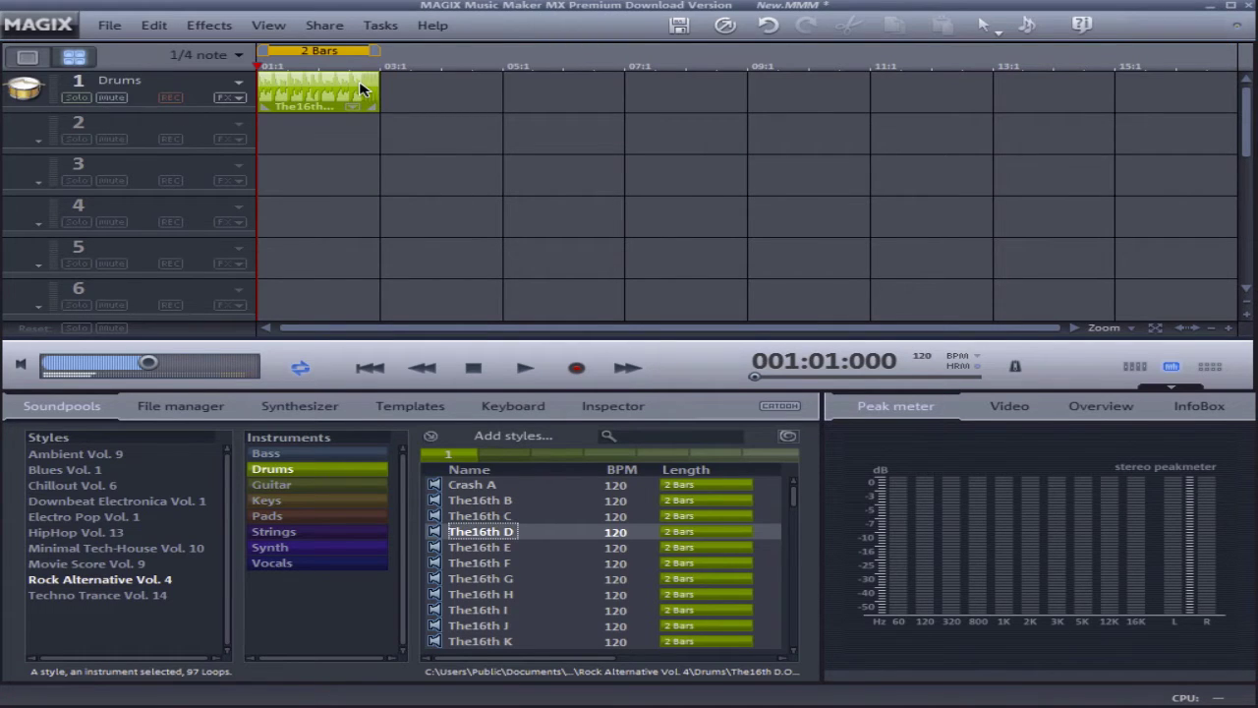
left_click_drag(375, 99, 323, 105)
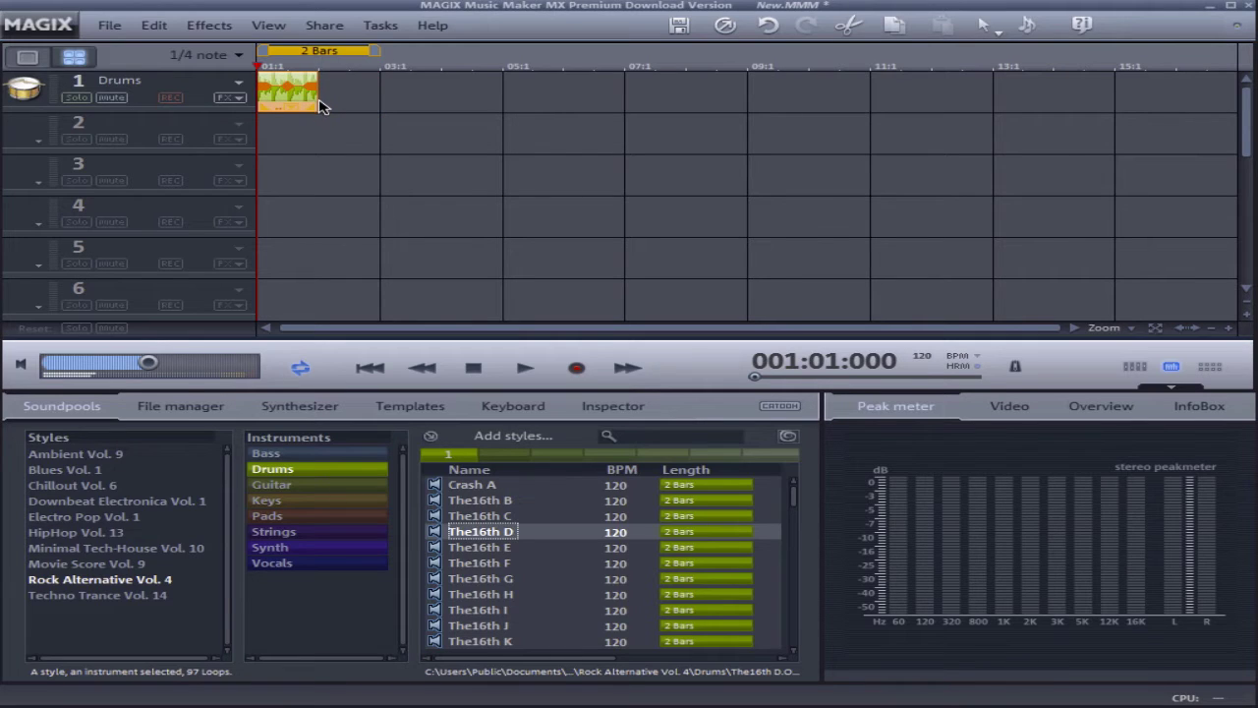
left_click(298, 149)
left_click(291, 97)
key("super")
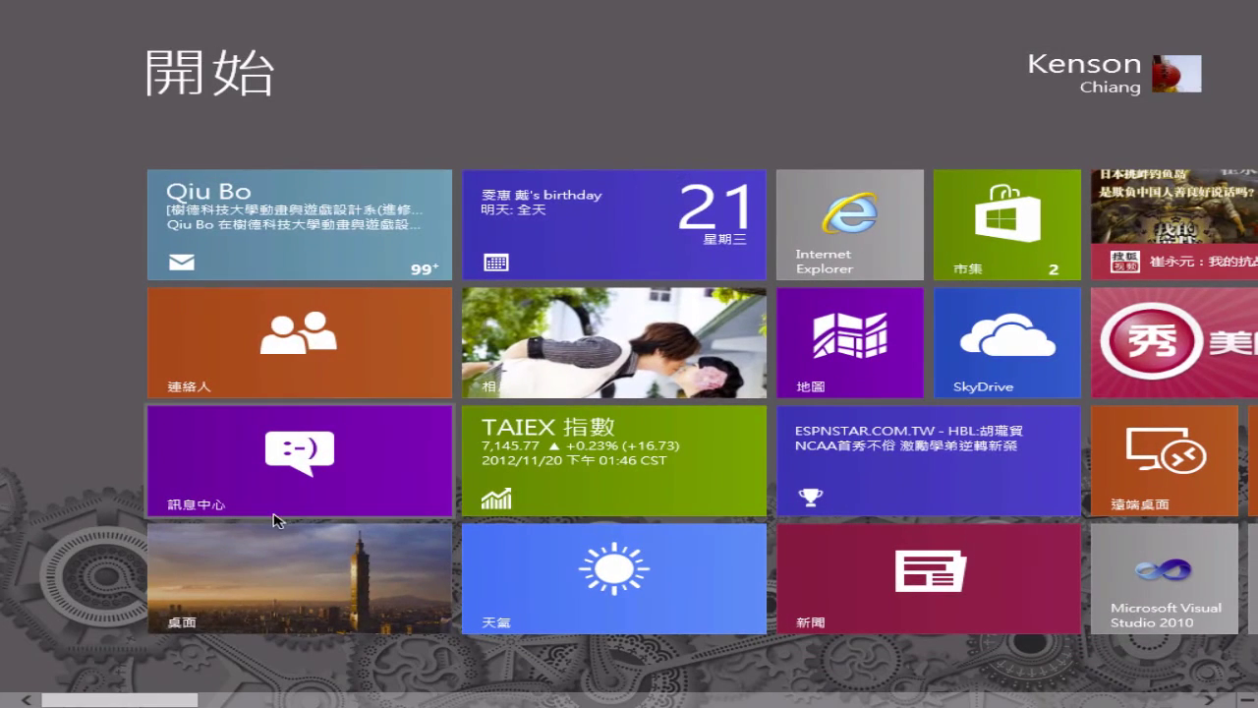
left_click(254, 586)
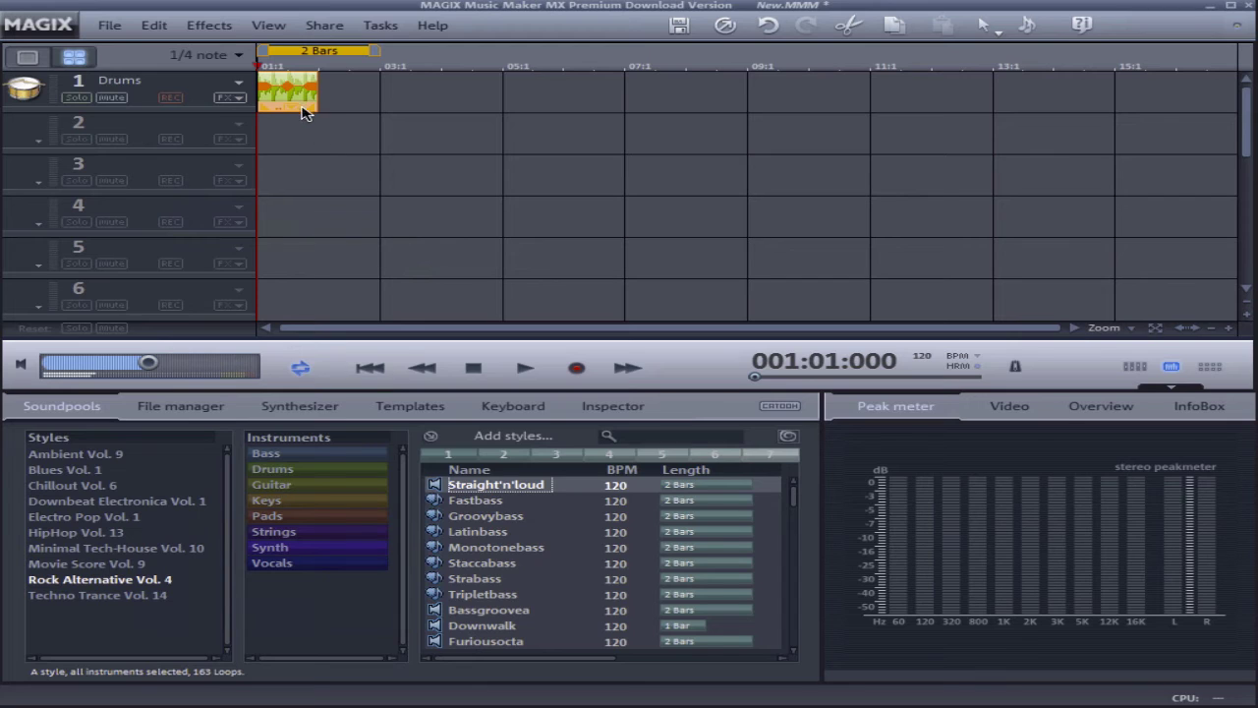
Repeat the one-bar drum clip up to bar 4 and add a full two-bar copy over bars 5 and 6
left_click_drag(300, 106, 619, 105)
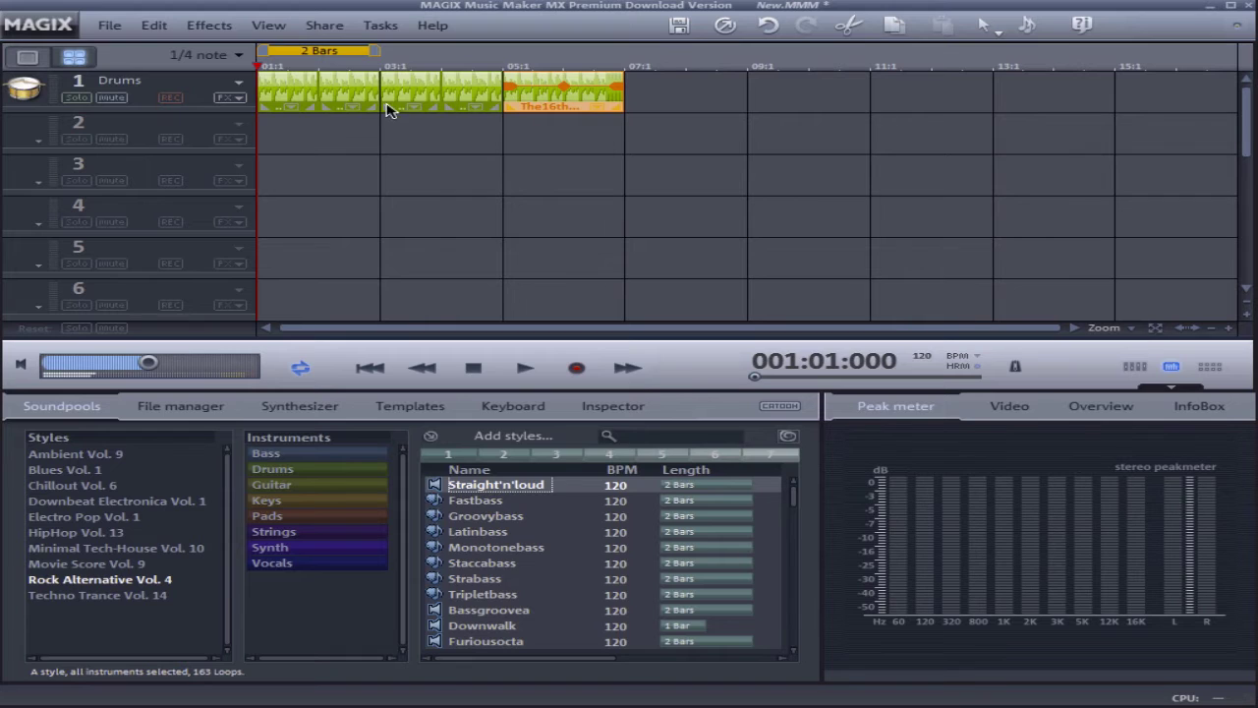
left_click_drag(476, 99, 629, 101)
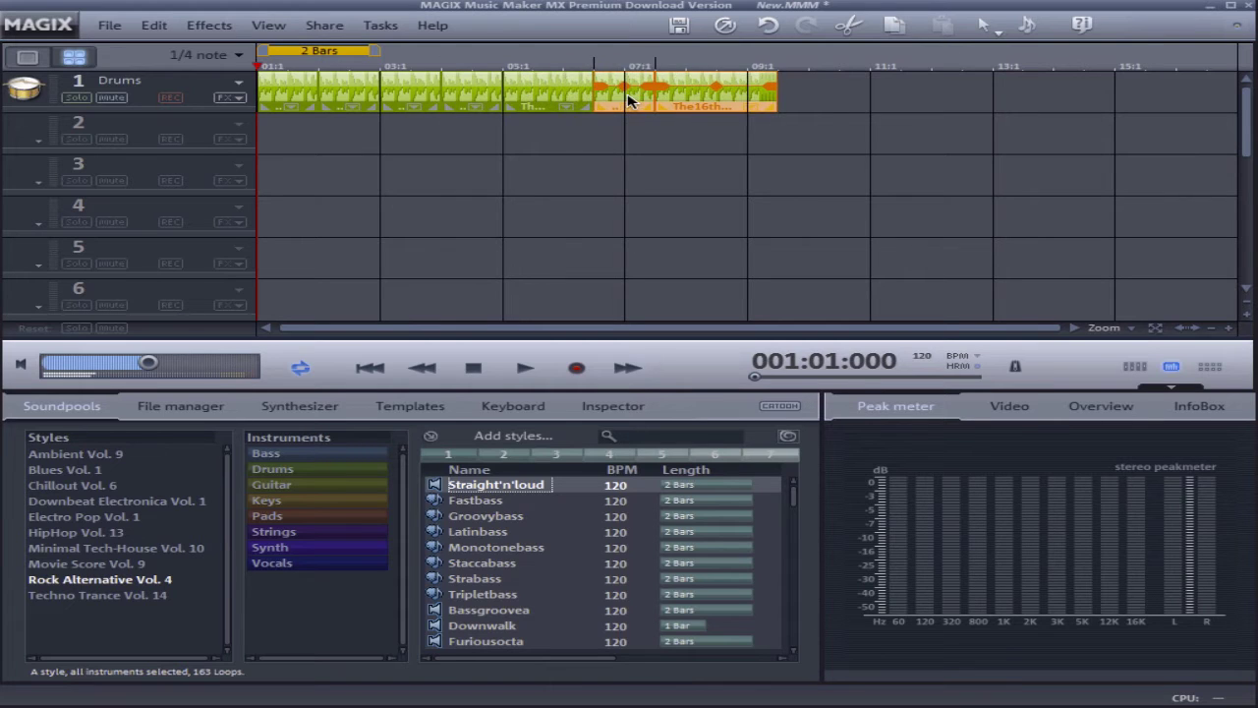
key("ctrl+z")
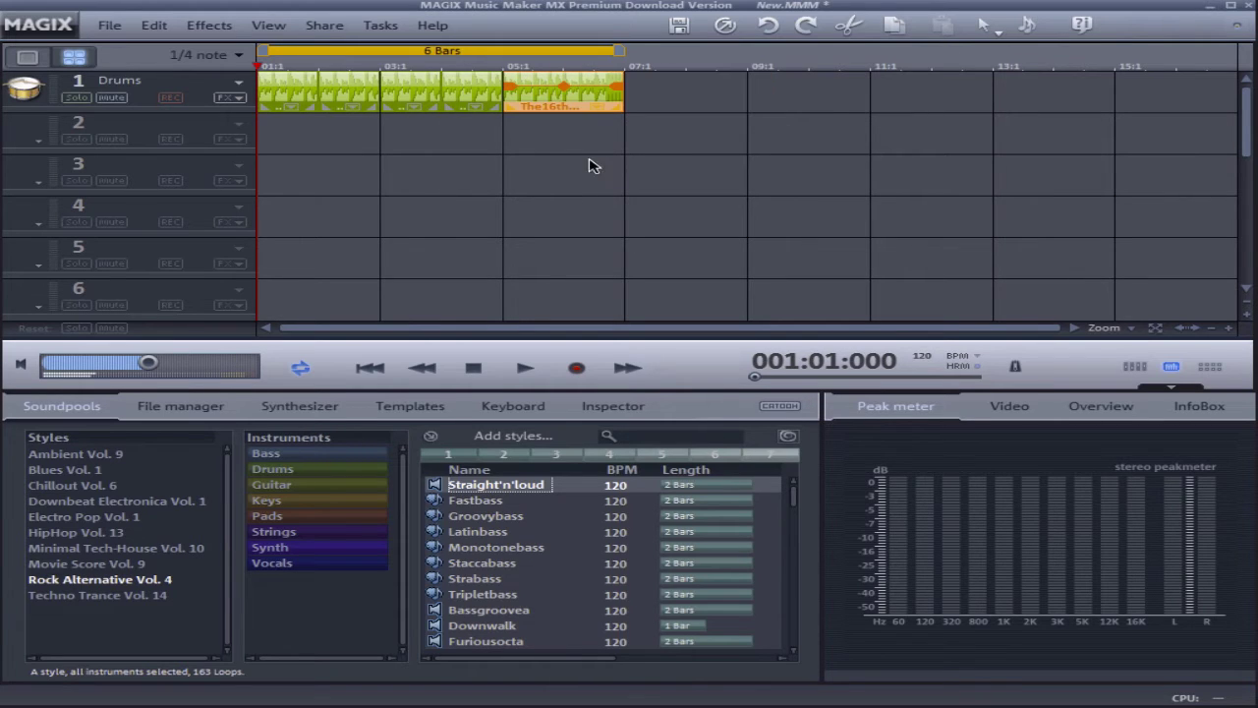
Copy the one-bar drum clip four more times over bars 7 to 10 and extend the playback range to 10:1 bars
left_click(482, 99)
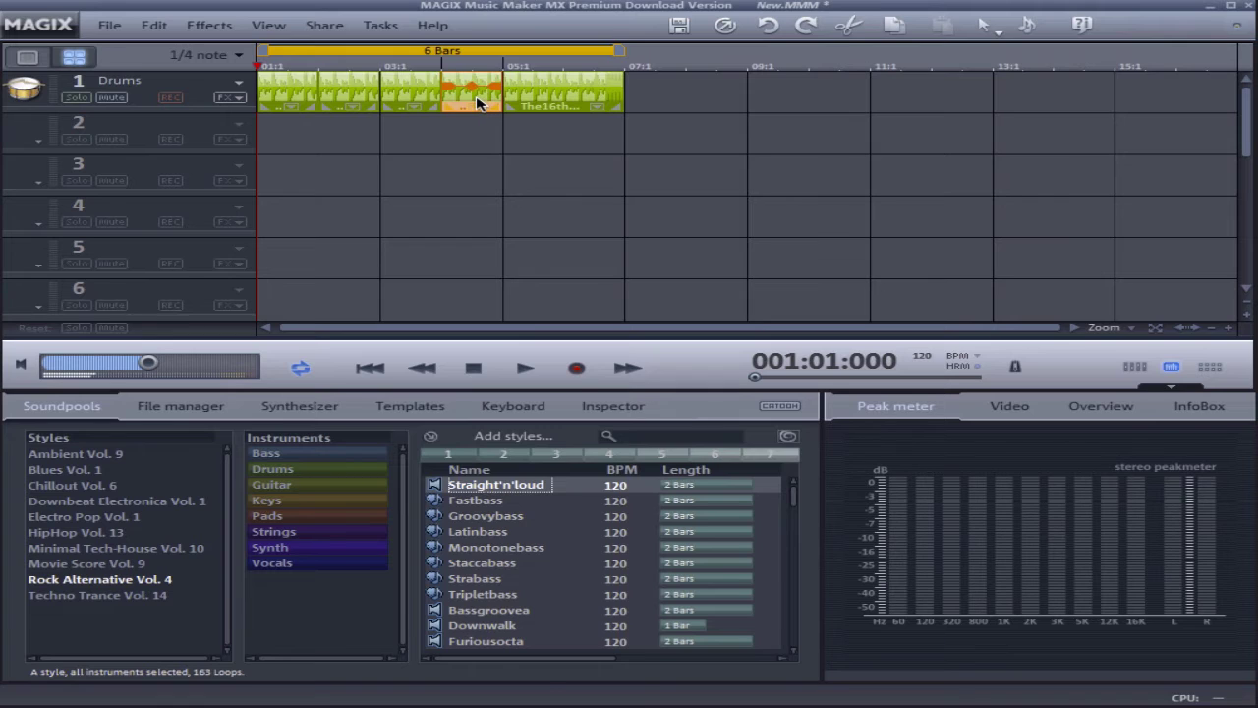
left_click_drag(478, 103, 836, 106)
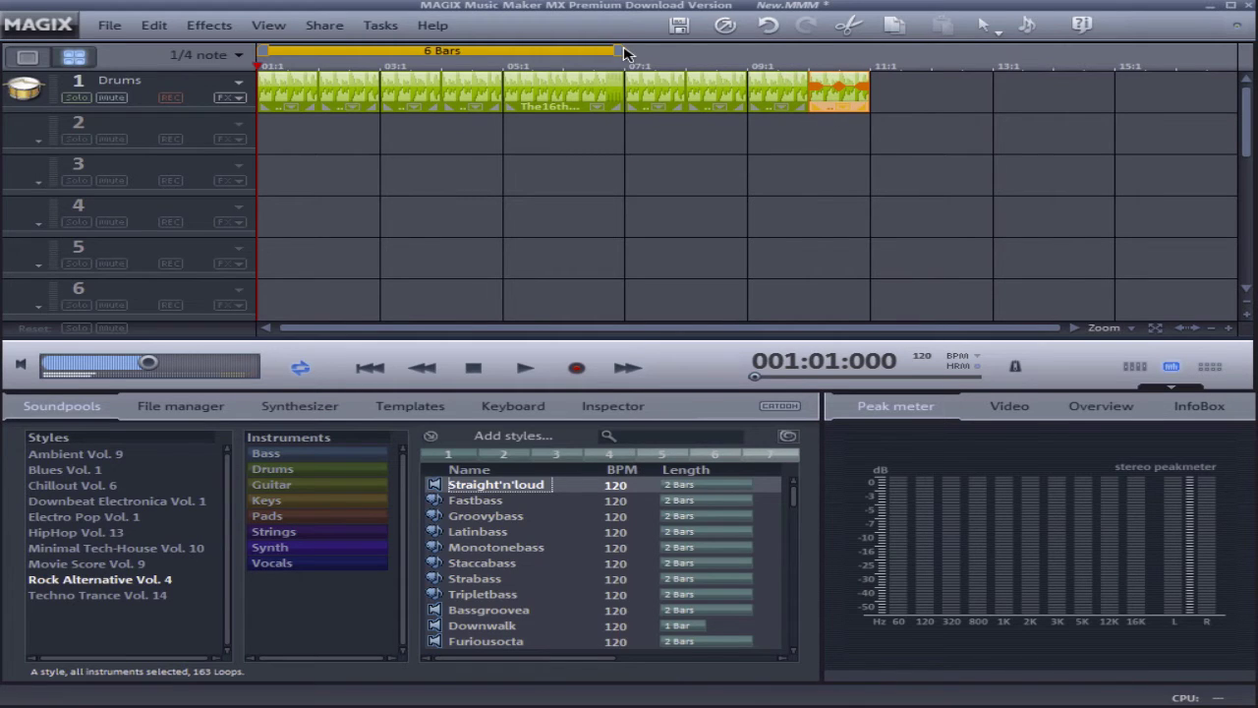
left_click_drag(624, 53, 878, 51)
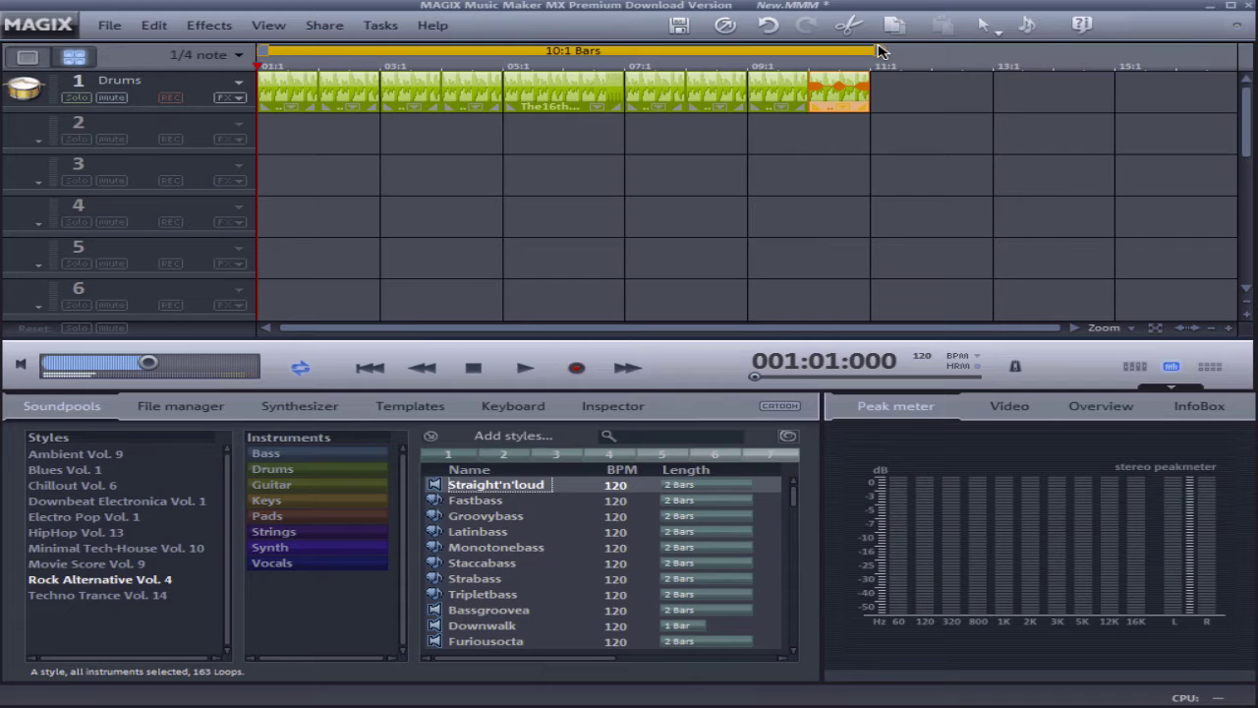
Examine the waveforms of the drum clips along track 1 and play the arrangement from the start through bar 10
left_click(556, 102)
left_click(297, 101)
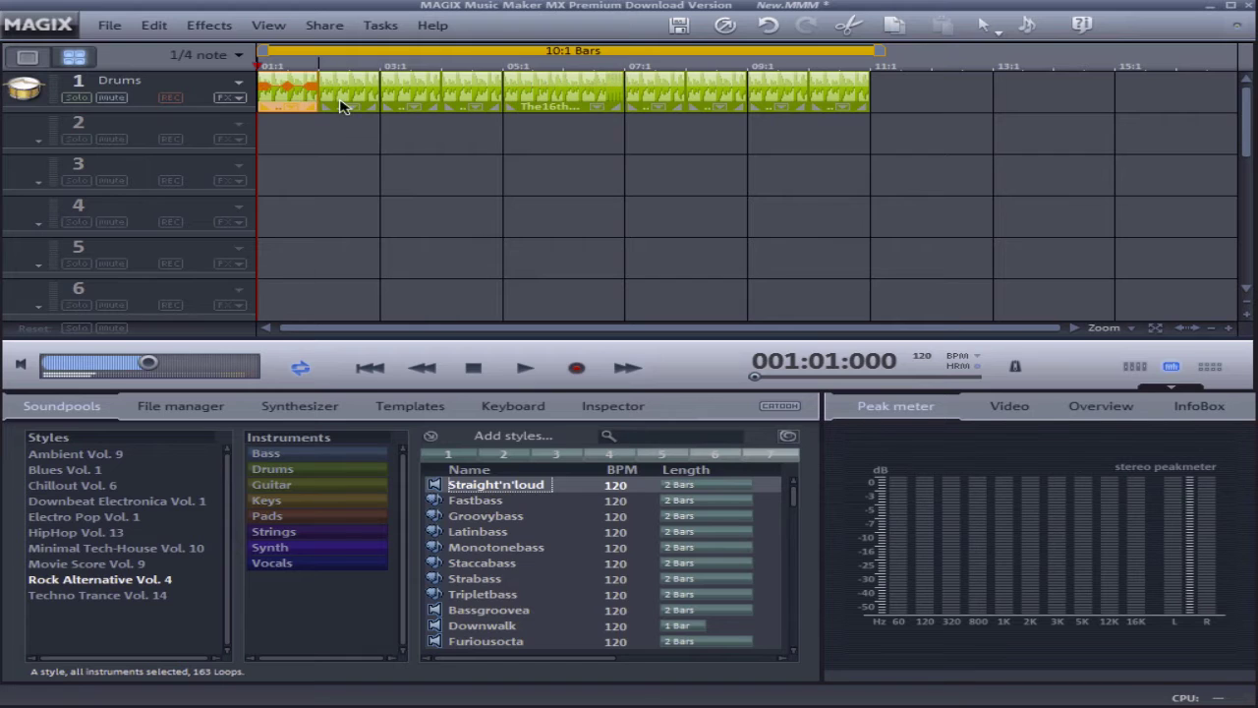
left_click(344, 104)
left_click(417, 104)
left_click(454, 102)
left_click(548, 106)
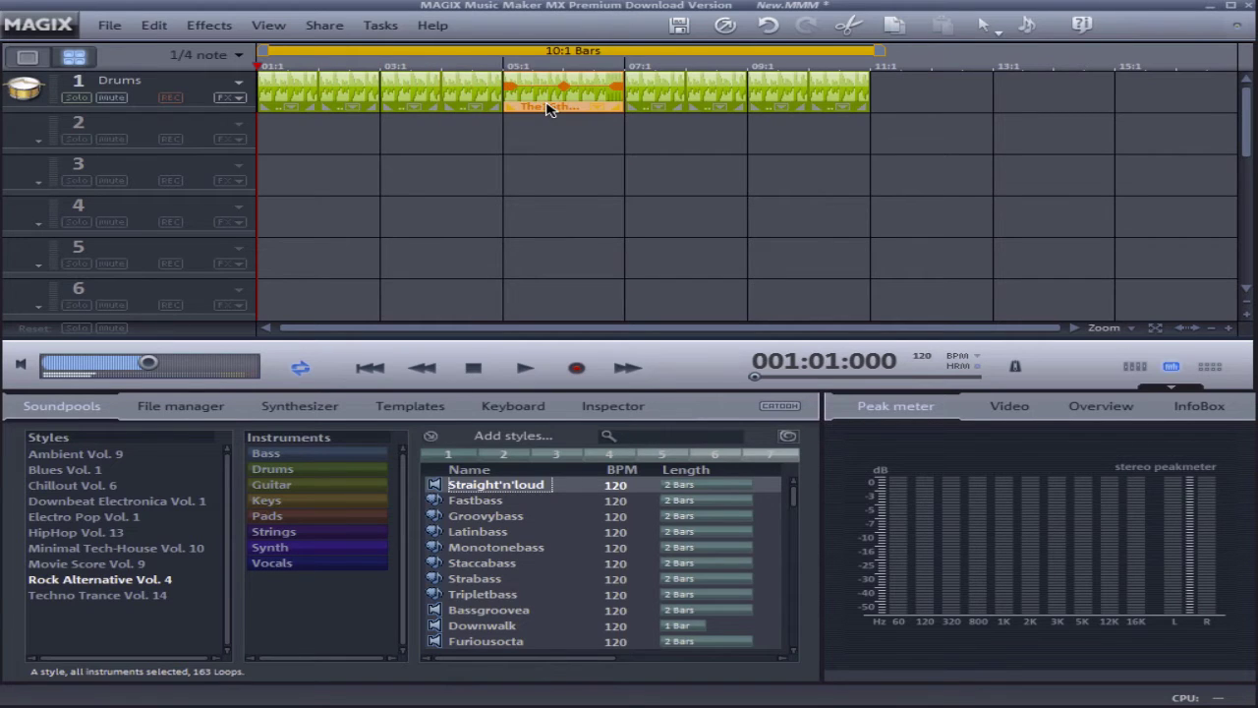
left_click(1251, 315)
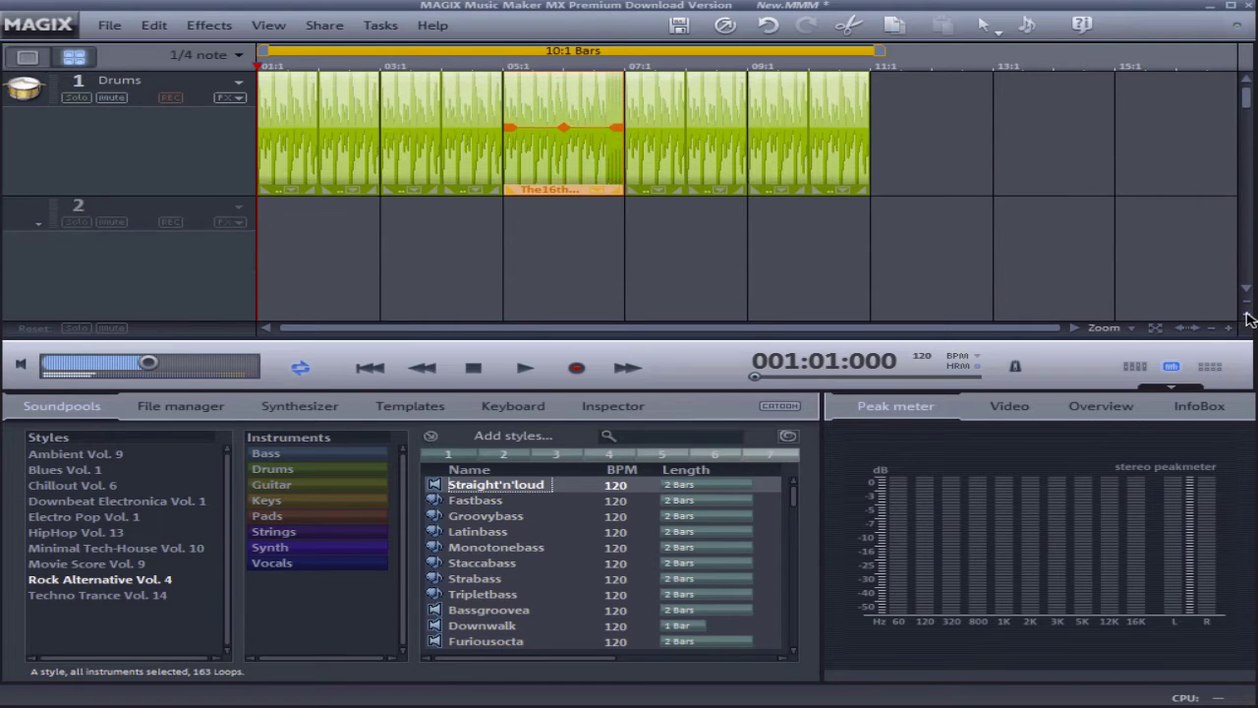
left_click(1229, 328)
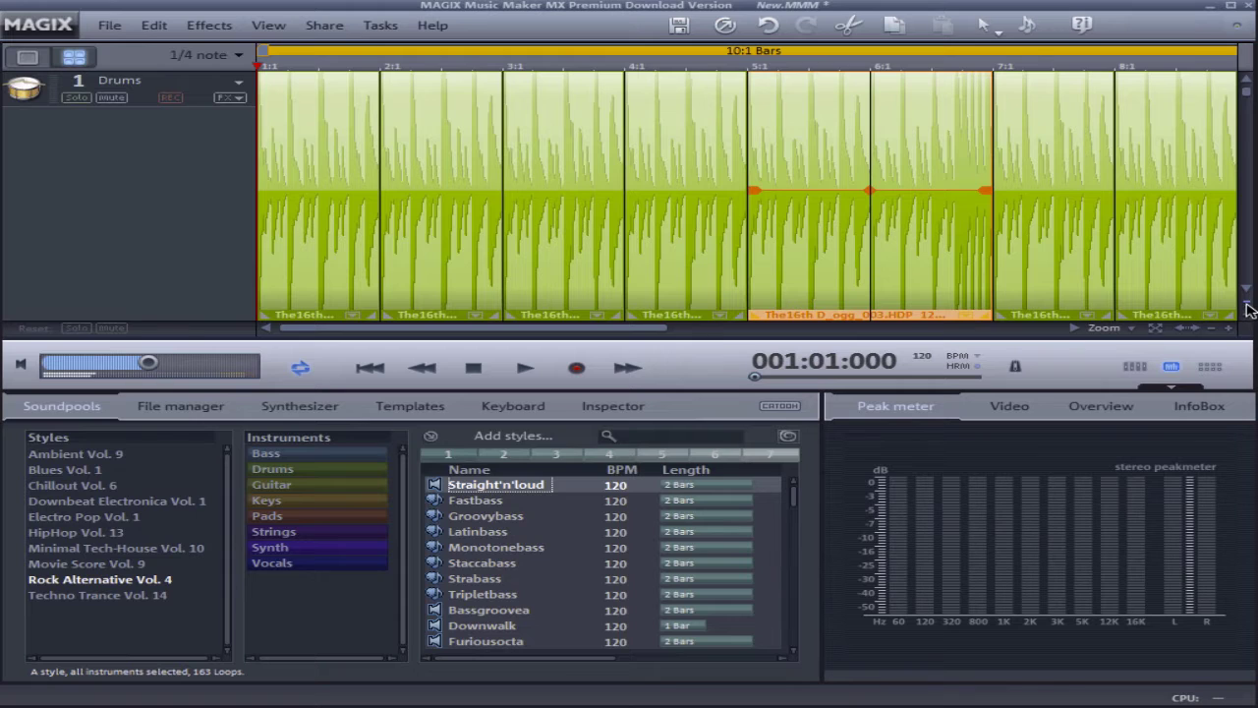
left_click(1248, 308)
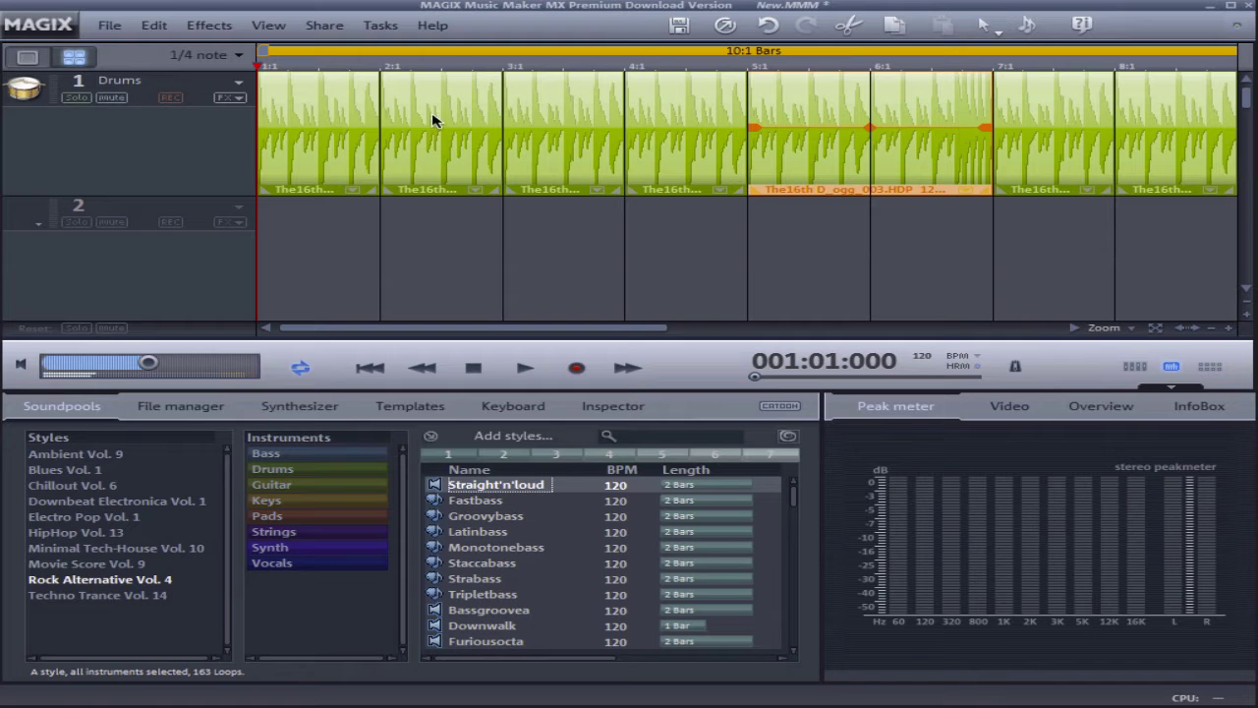
left_click(524, 370)
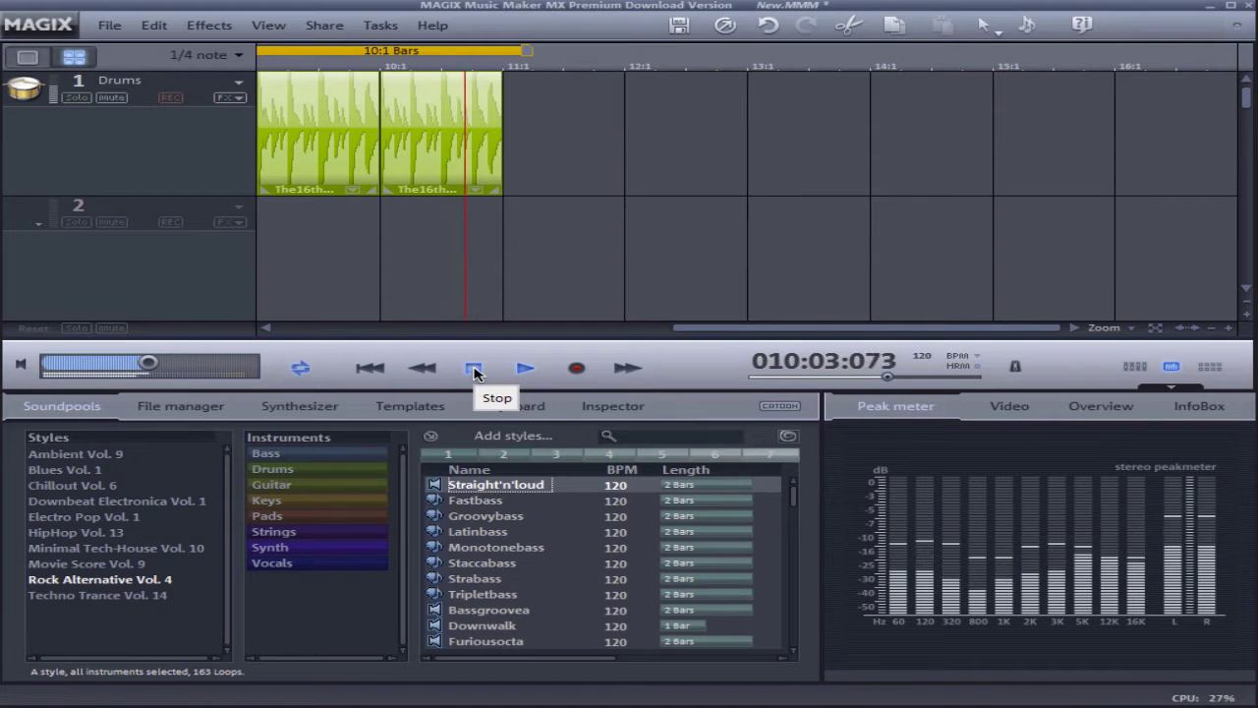
left_click(474, 369)
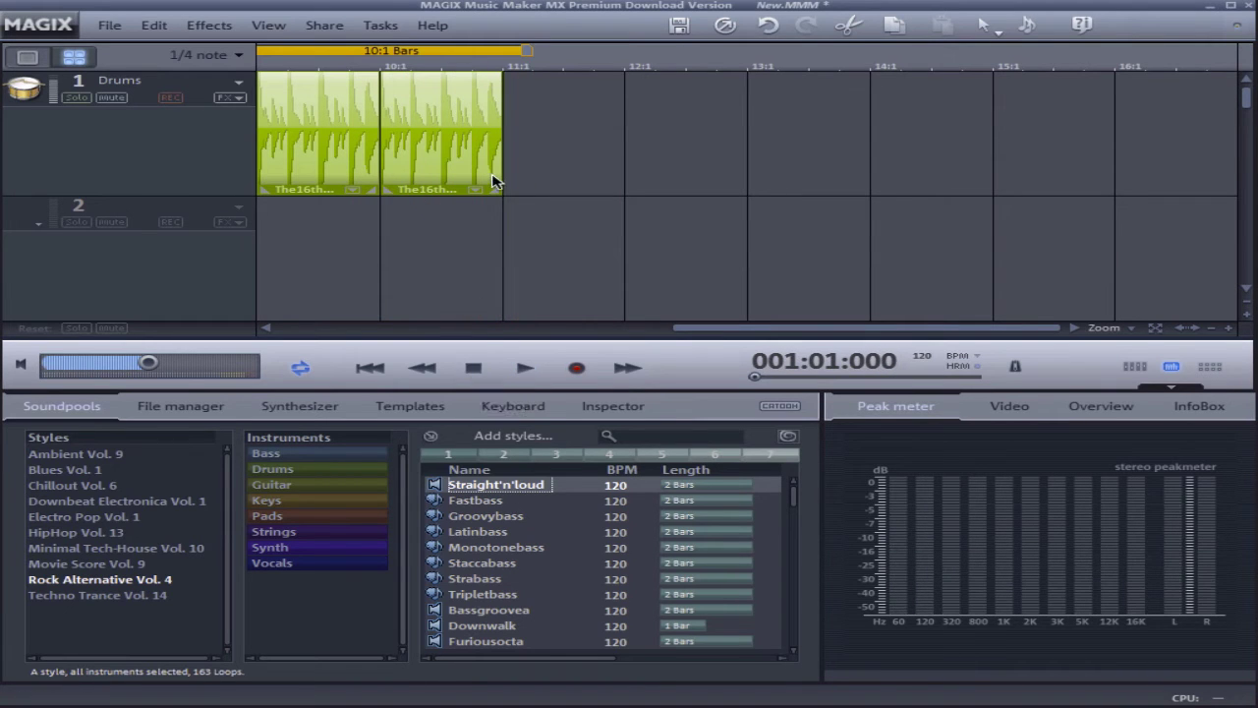
Lengthen the last drum clip on track 1 to two bars and extend the playback range to about 11 bars
left_click_drag(500, 180, 623, 181)
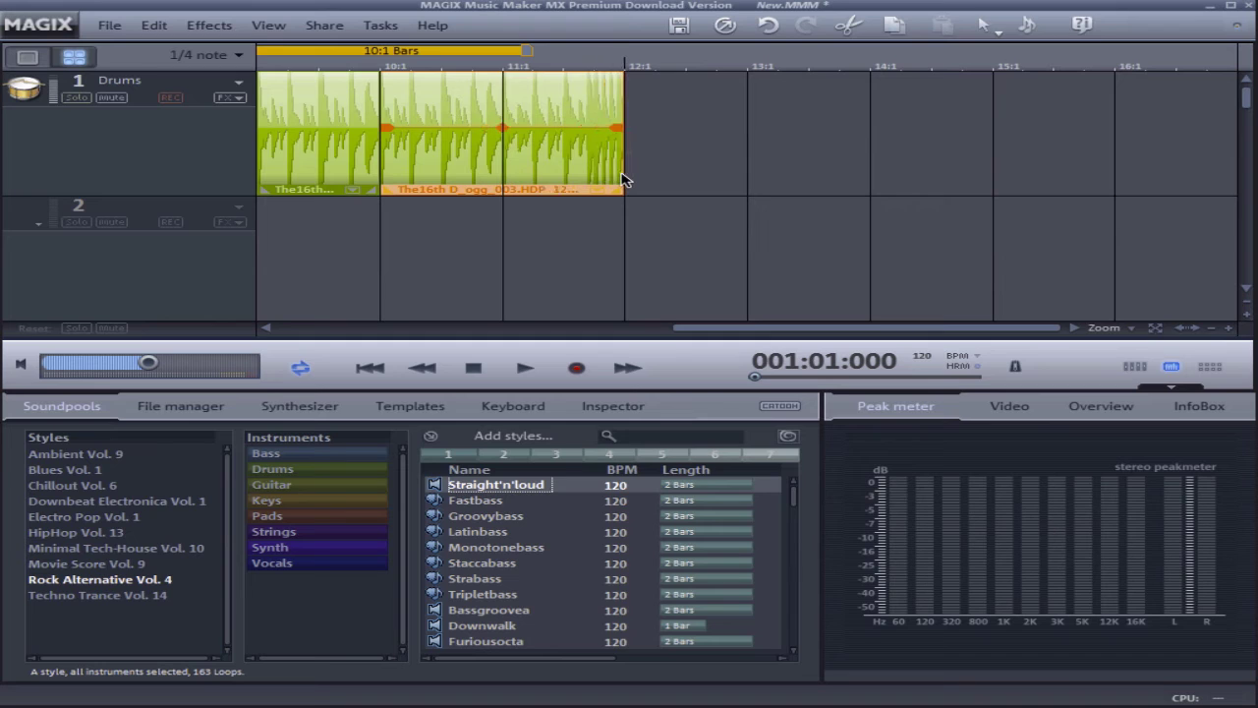
left_click_drag(528, 53, 639, 56)
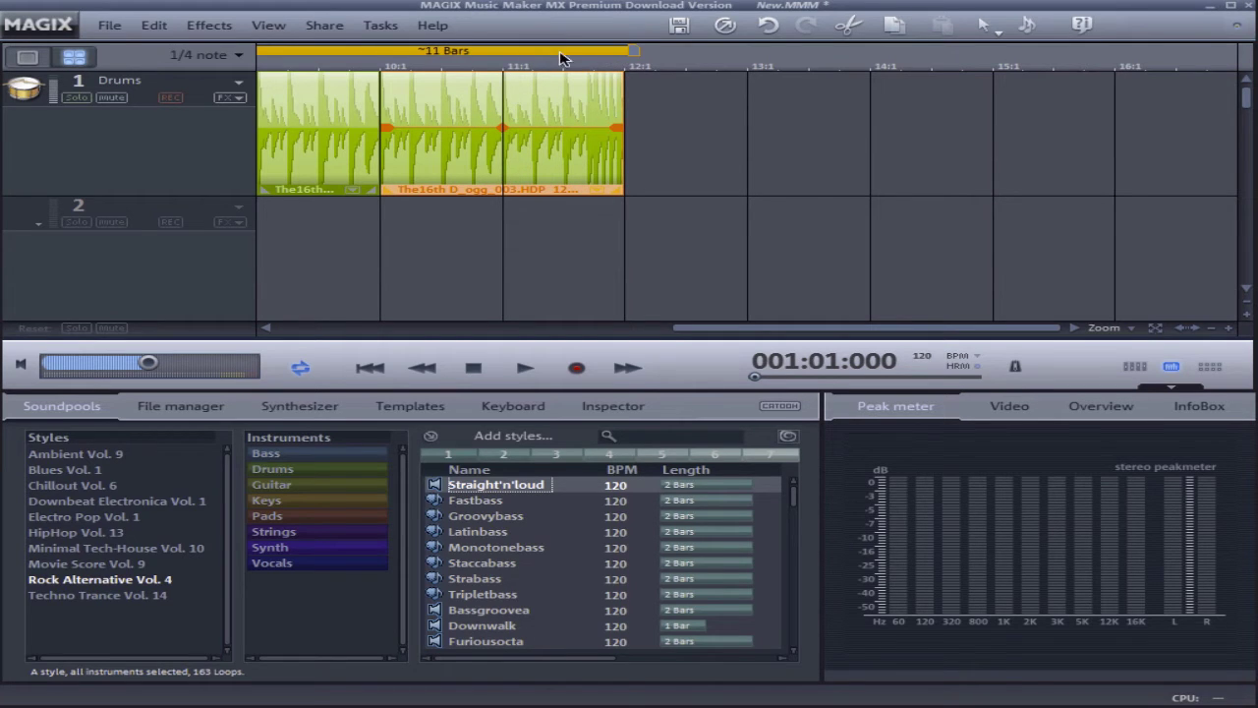
Play the drum track from the beginning of bar 10 and raise the system volume
left_click(394, 66)
left_click(524, 367)
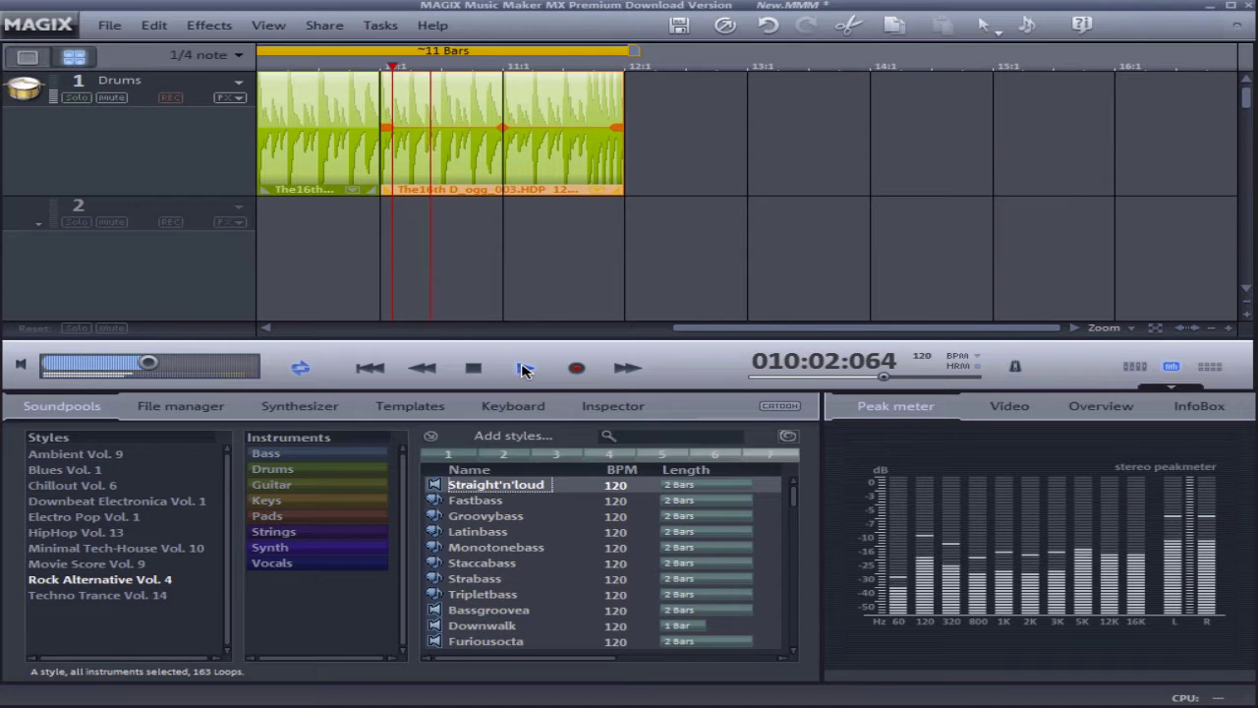
key("XF86AudioRaiseVolume")
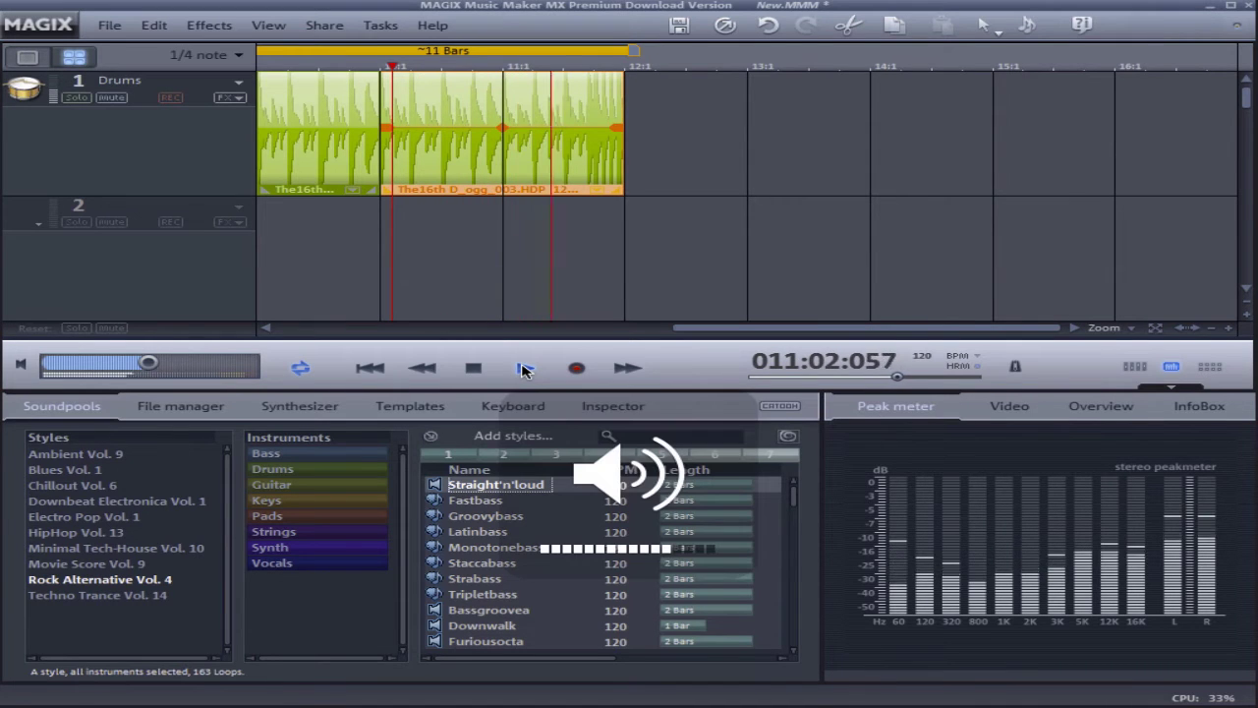
Stop playback of the drum track and look through the file commands
left_click(474, 368)
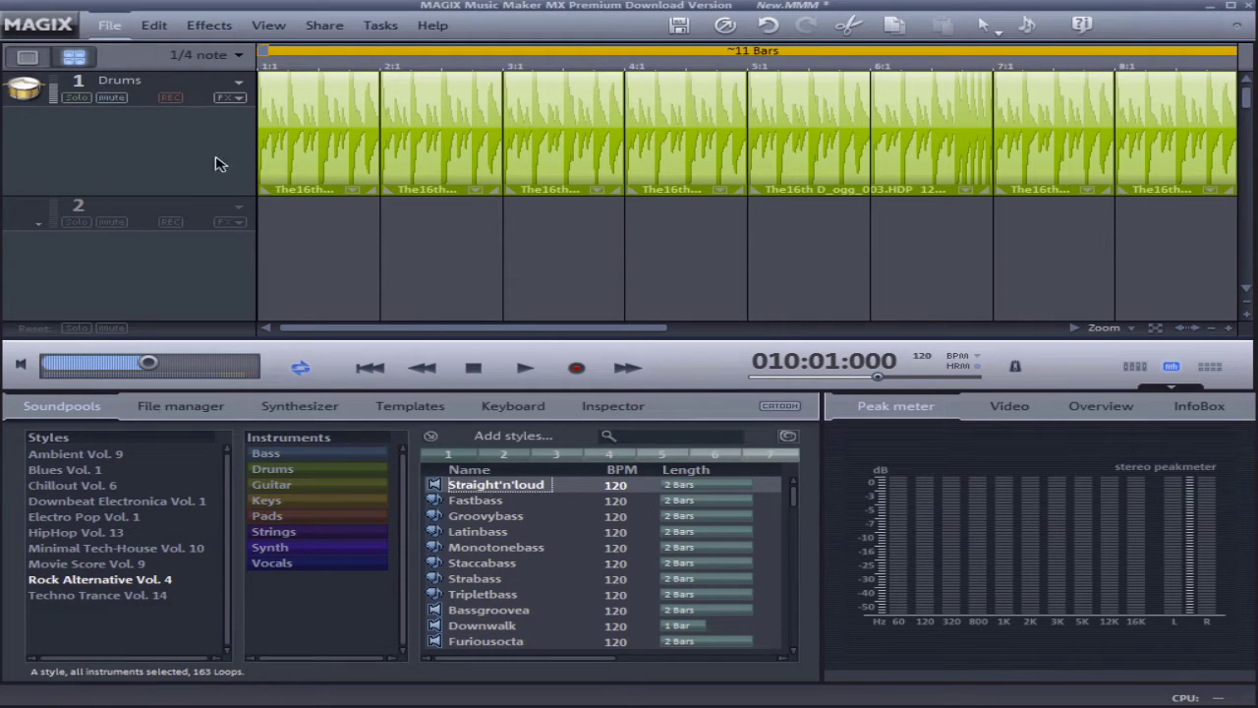
left_click(109, 25)
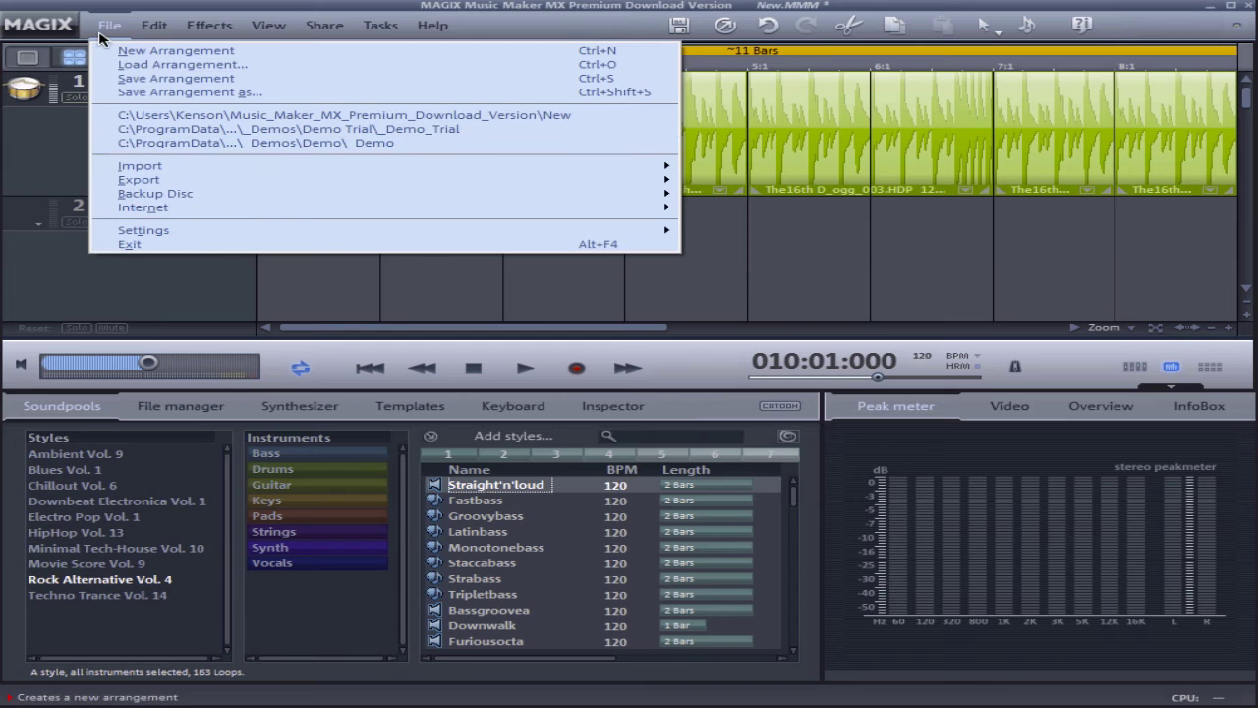
left_click(939, 246)
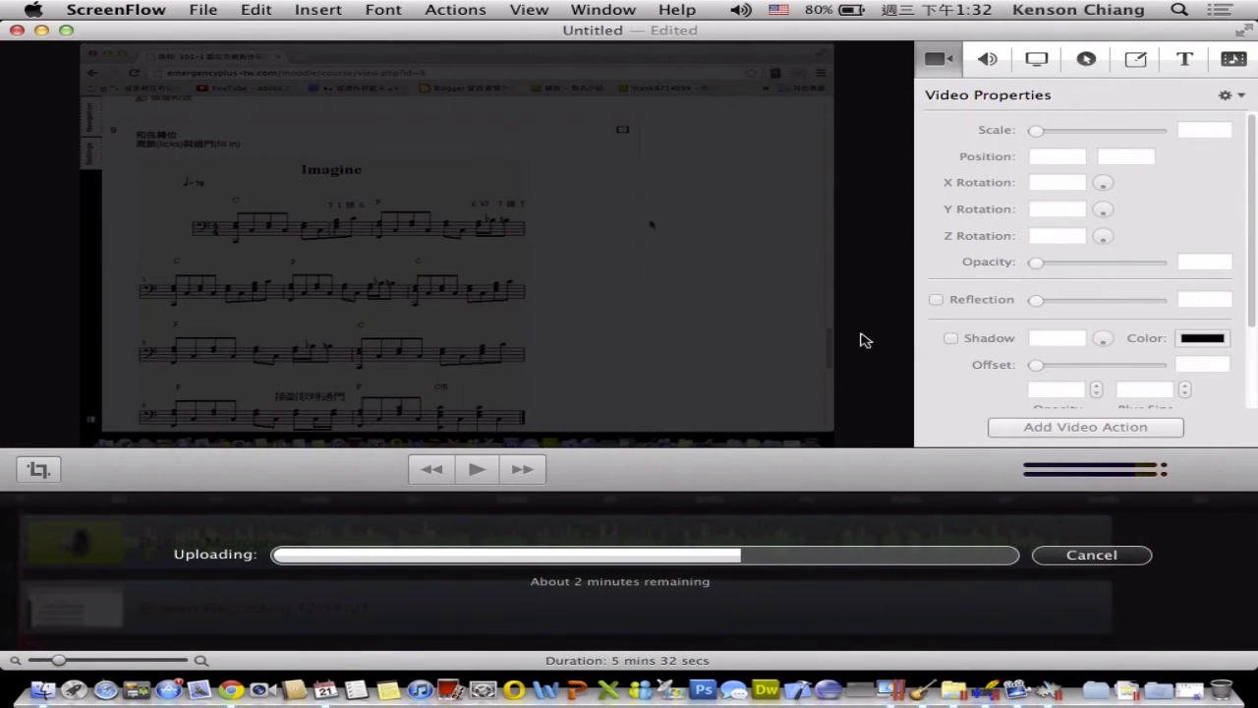
Switch to Chrome and examine the Imagine sheet music with its licks and fill-ins on the course page
left_click(231, 689)
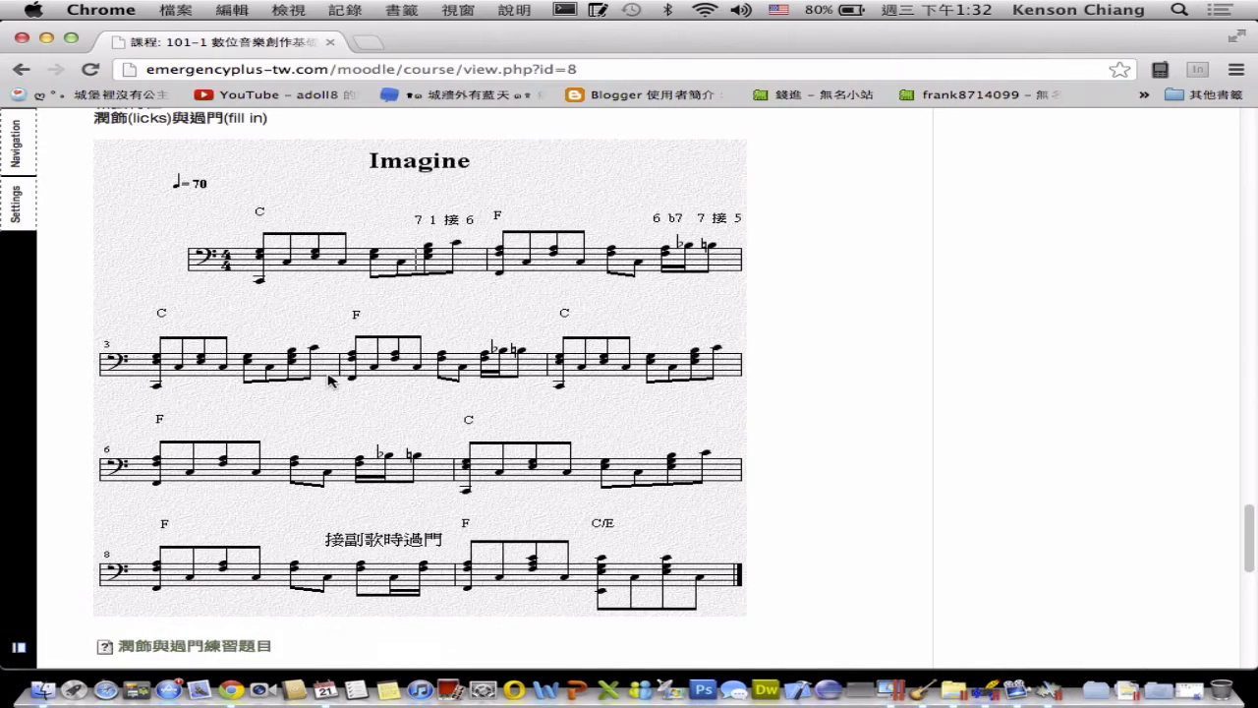
scroll(371, 380, "down", 8)
scroll(362, 383, "up", 3)
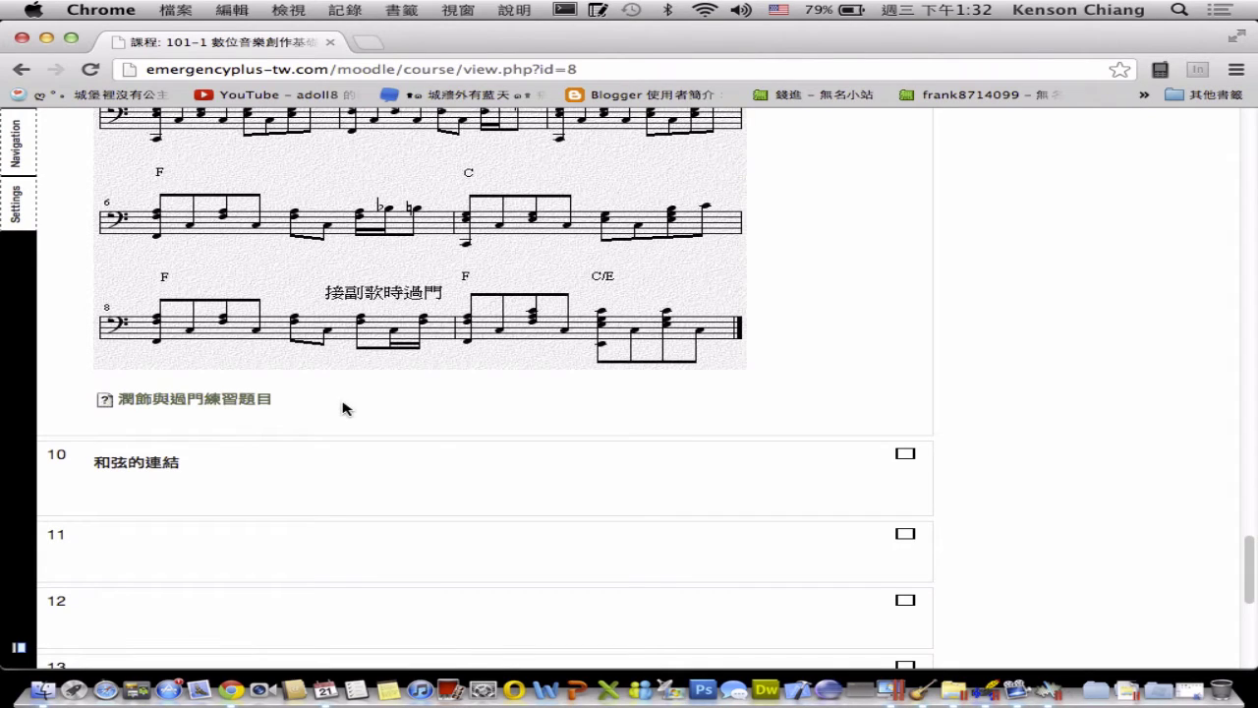
Return to Windows, minimize Music Maker and find the W11-Fill-Template file in the 創作基礎 folder
key("ctrl+Right")
key("ctrl+Right")
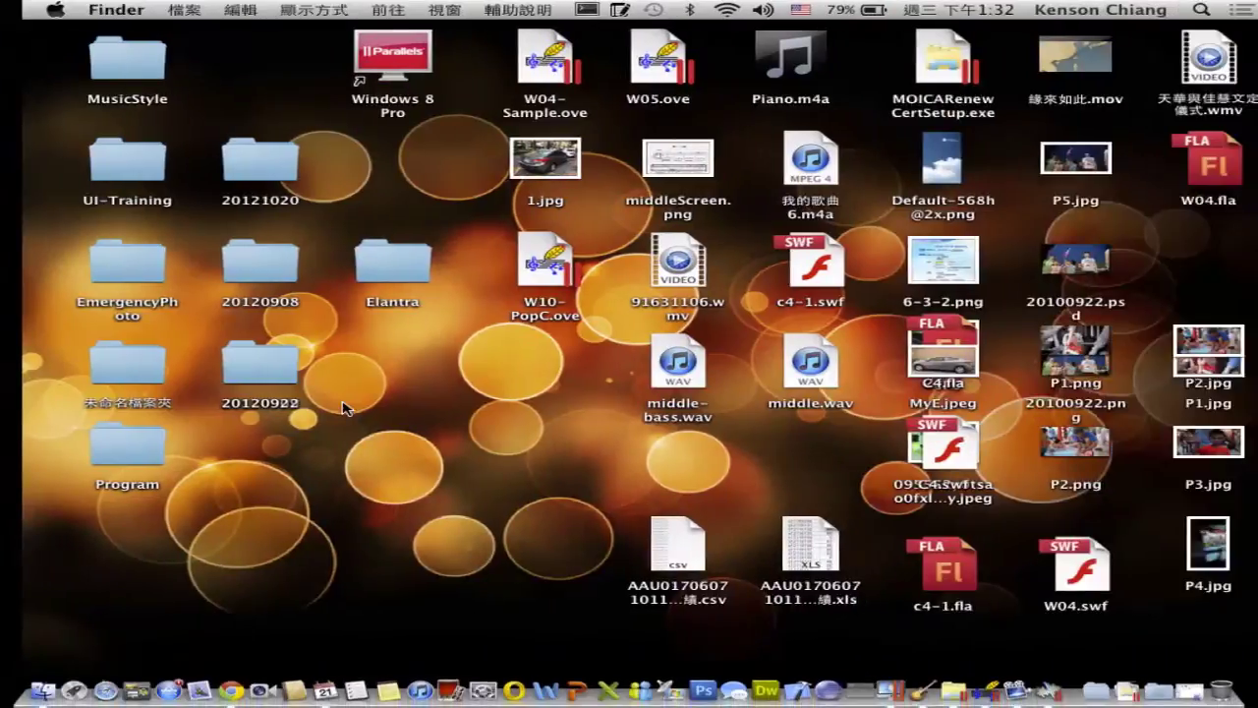
key("ctrl+Left")
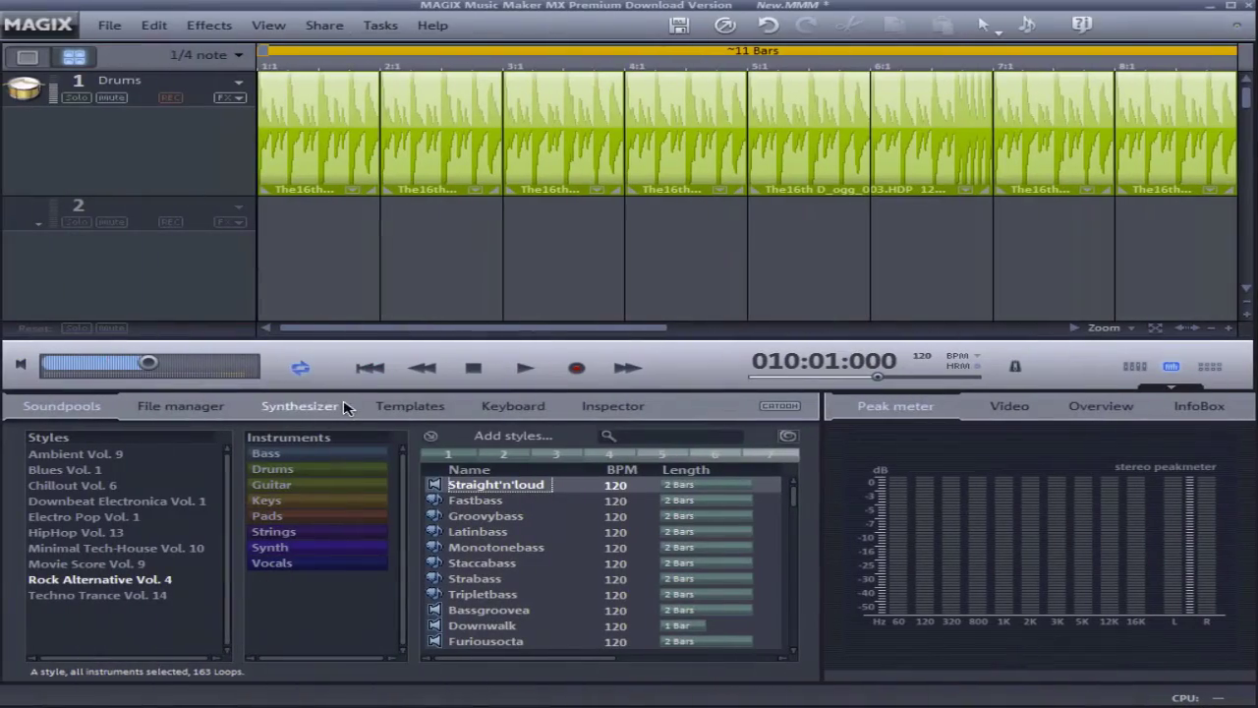
left_click(1211, 10)
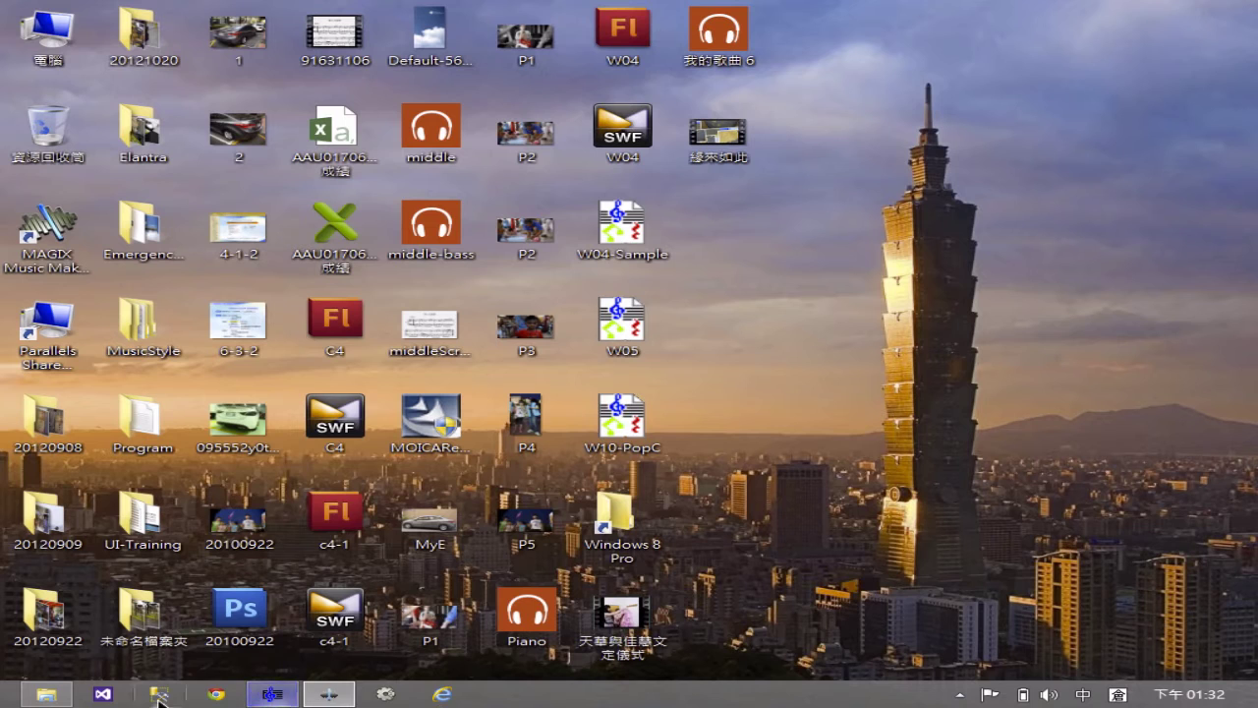
left_click(46, 694)
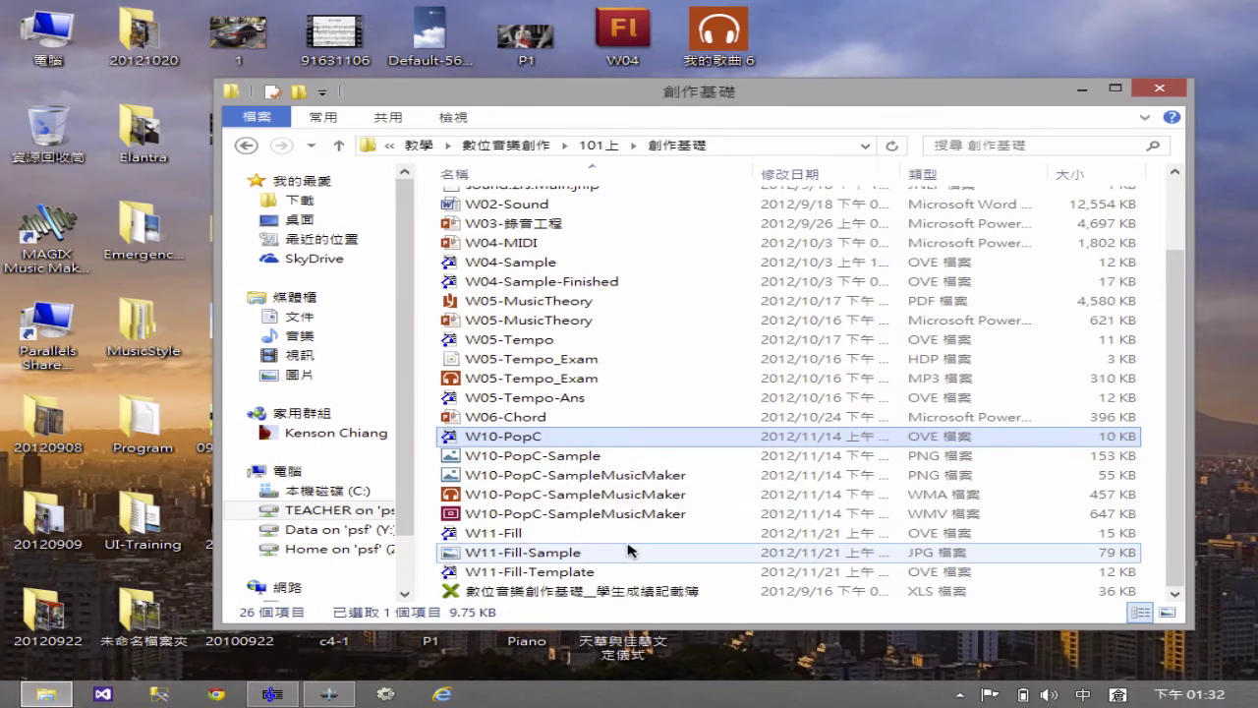
scroll(619, 531, "up", 2)
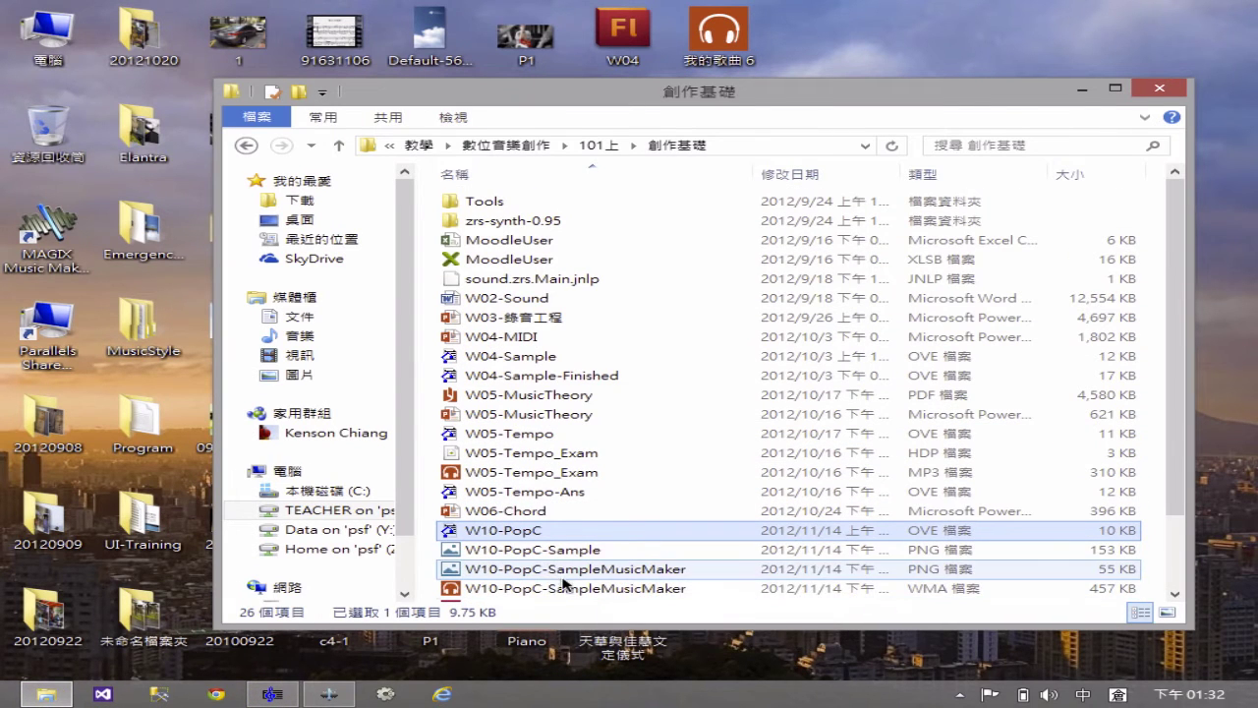
scroll(594, 528, "down", 2)
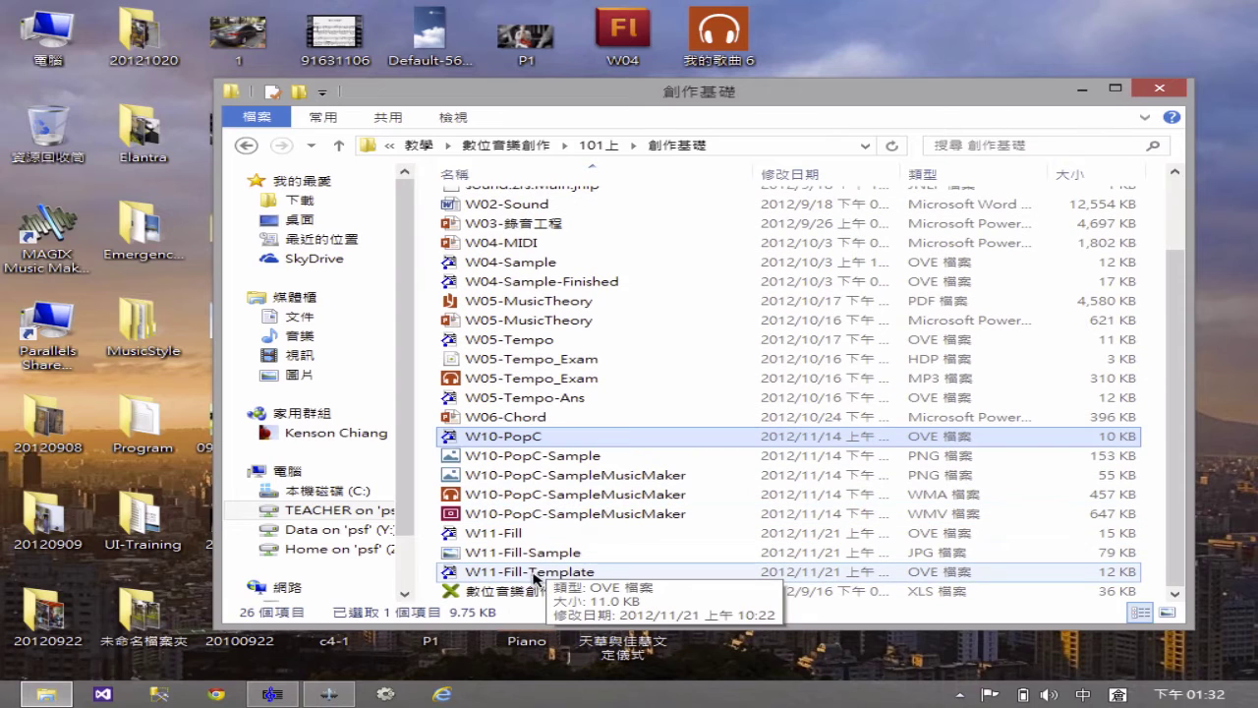
left_click(580, 575)
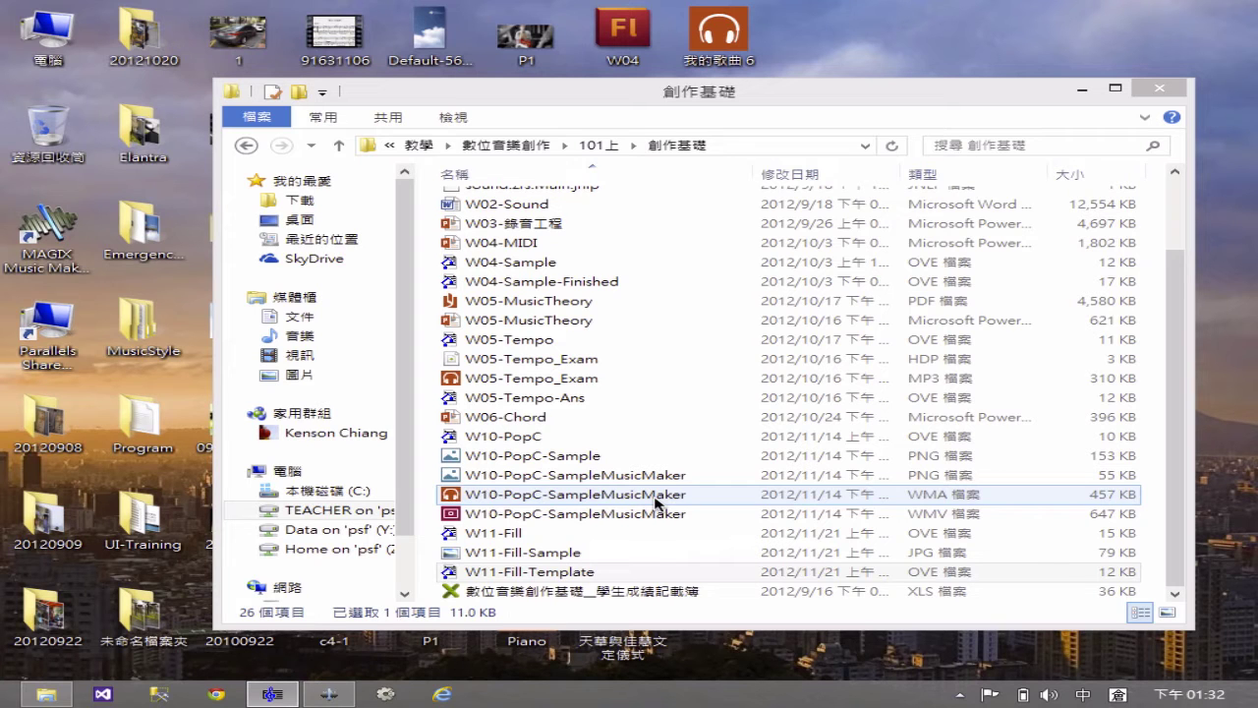
Switch to the W10-PopC score in Overture and highlight the first C chord of bar 1 in the treble staff
left_click(273, 694)
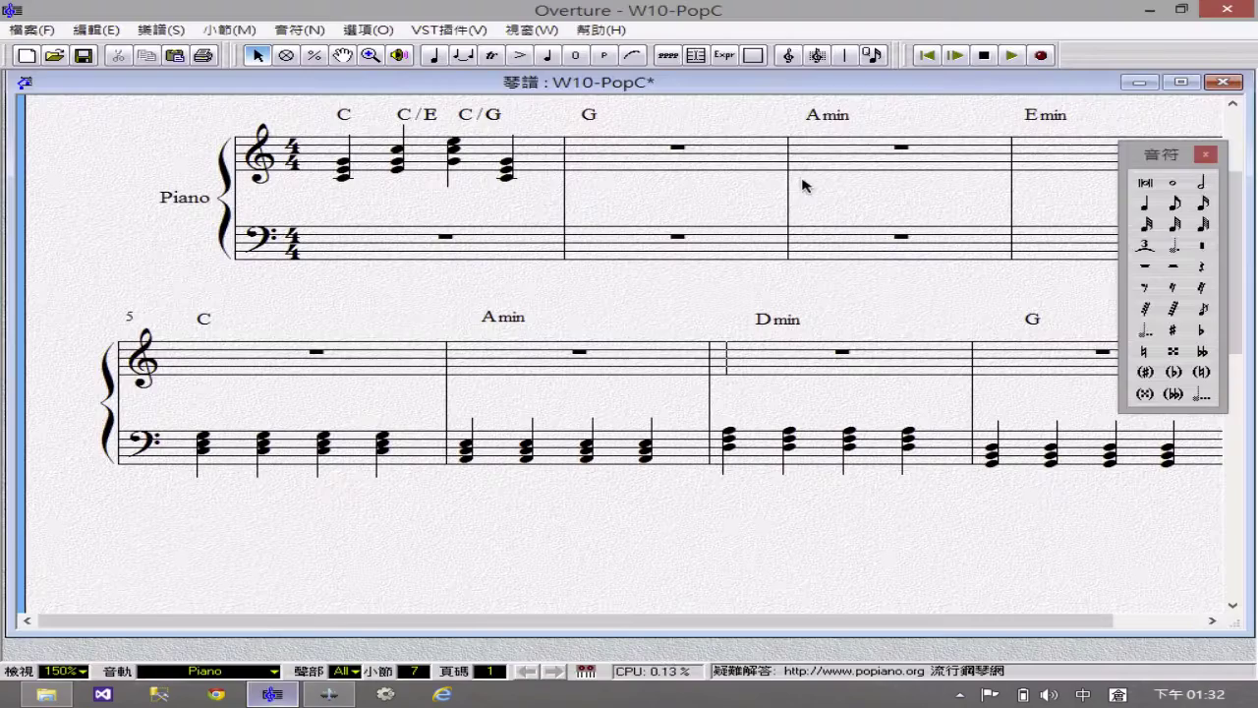
left_click(343, 168)
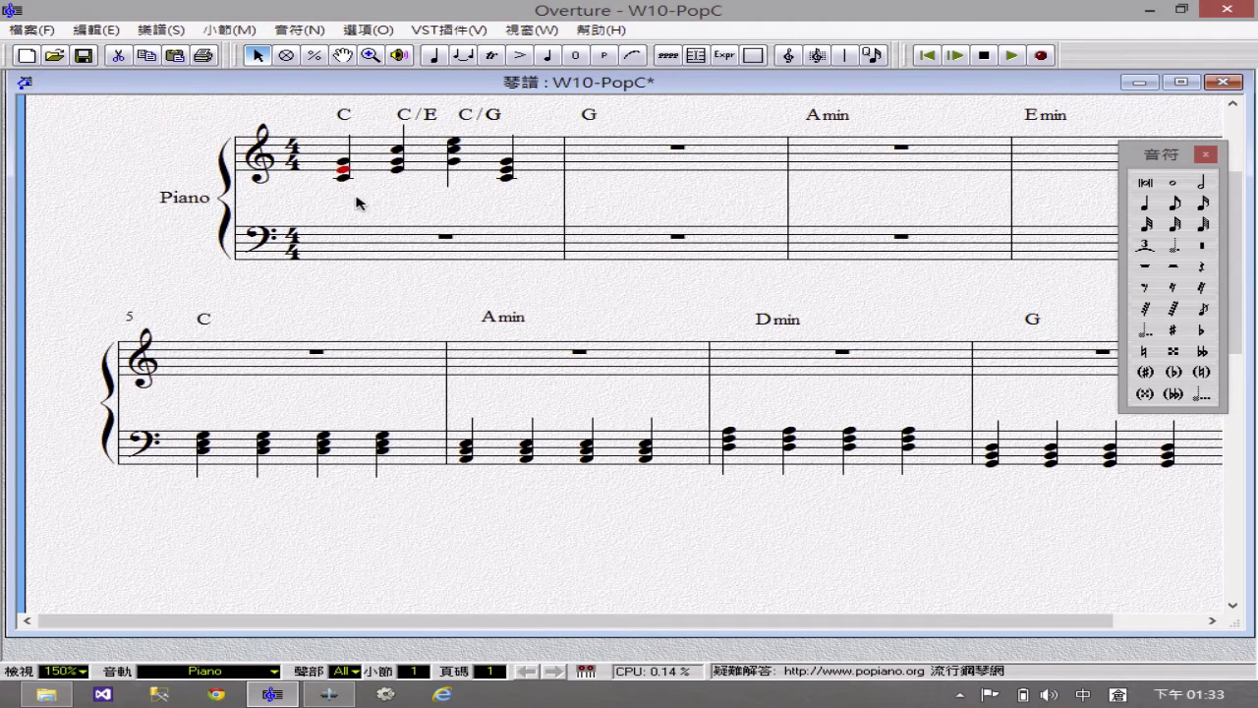
left_click(374, 203)
left_click_drag(294, 135, 359, 217)
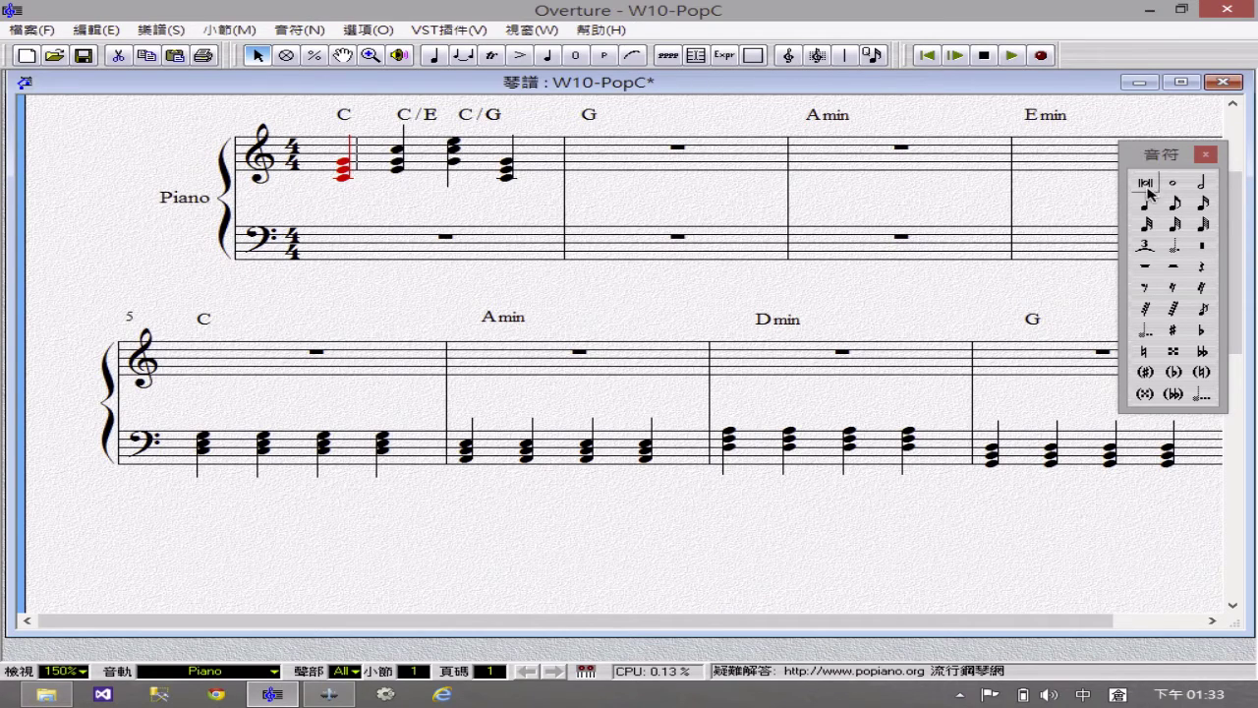
Enter the quarter notes C, E, G, E in bar 2 of the bass staff and raise the system volume
left_click(1173, 203)
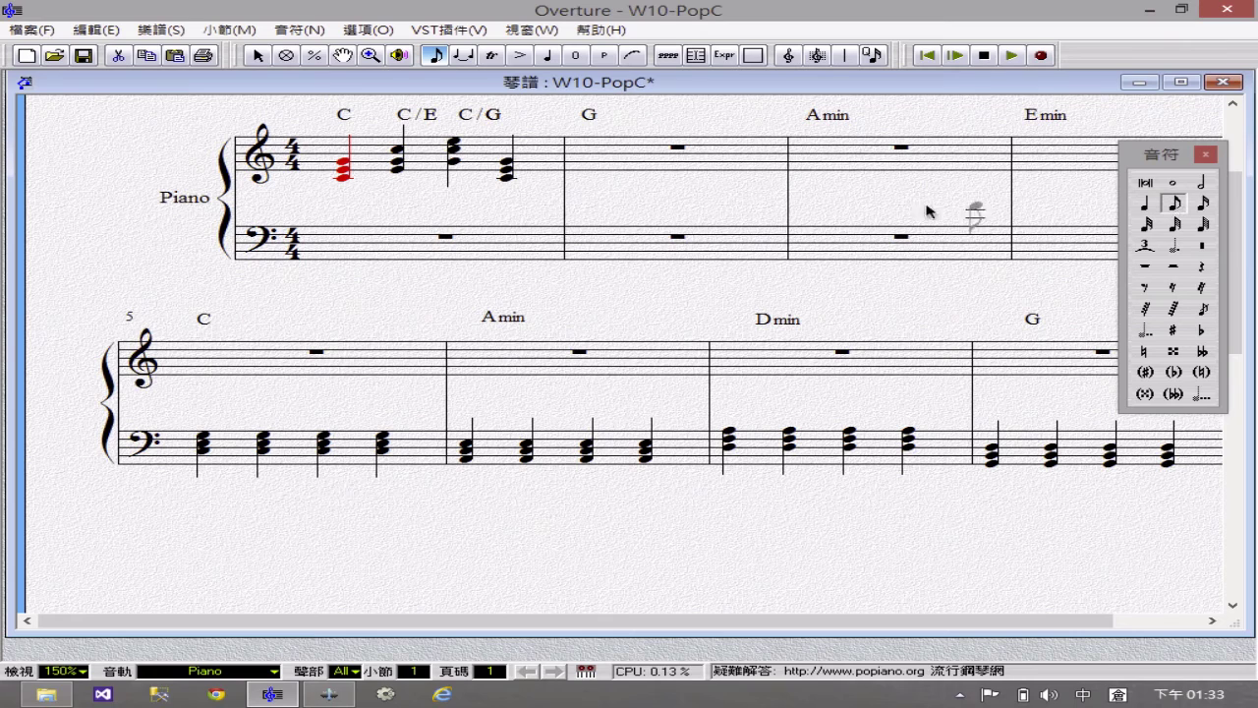
left_click(1145, 202)
left_click(587, 241)
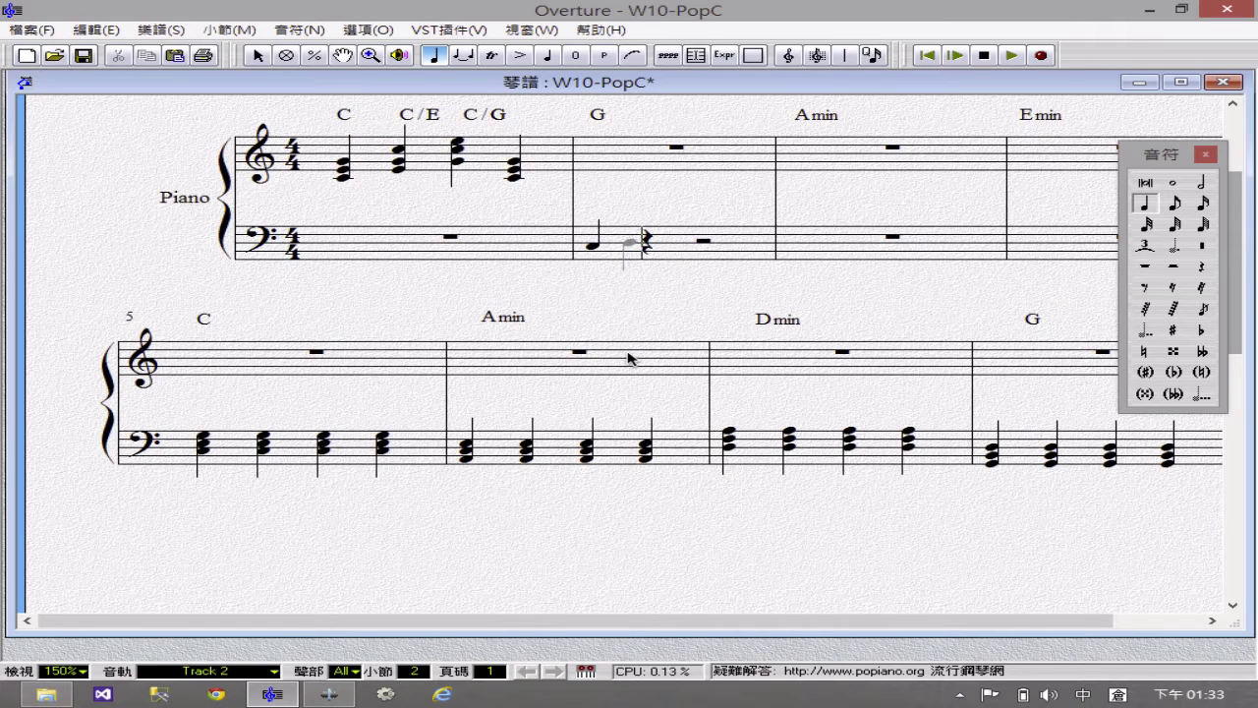
left_click(621, 240)
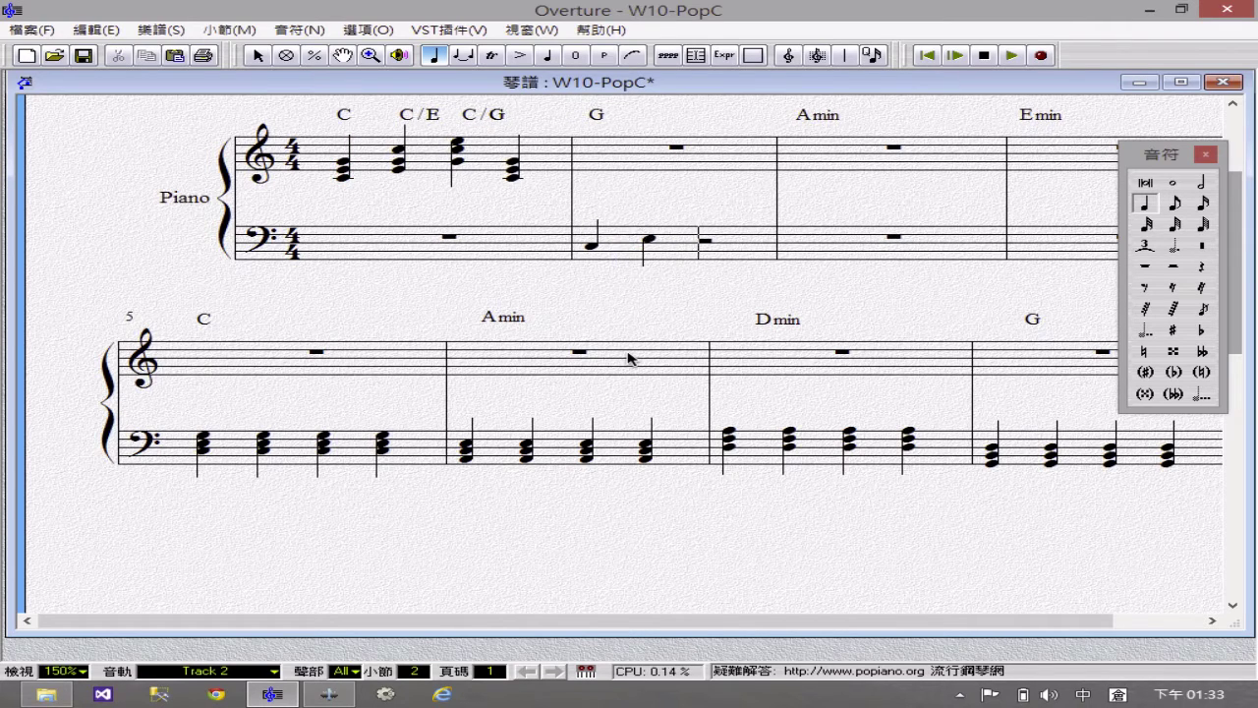
left_click(678, 232)
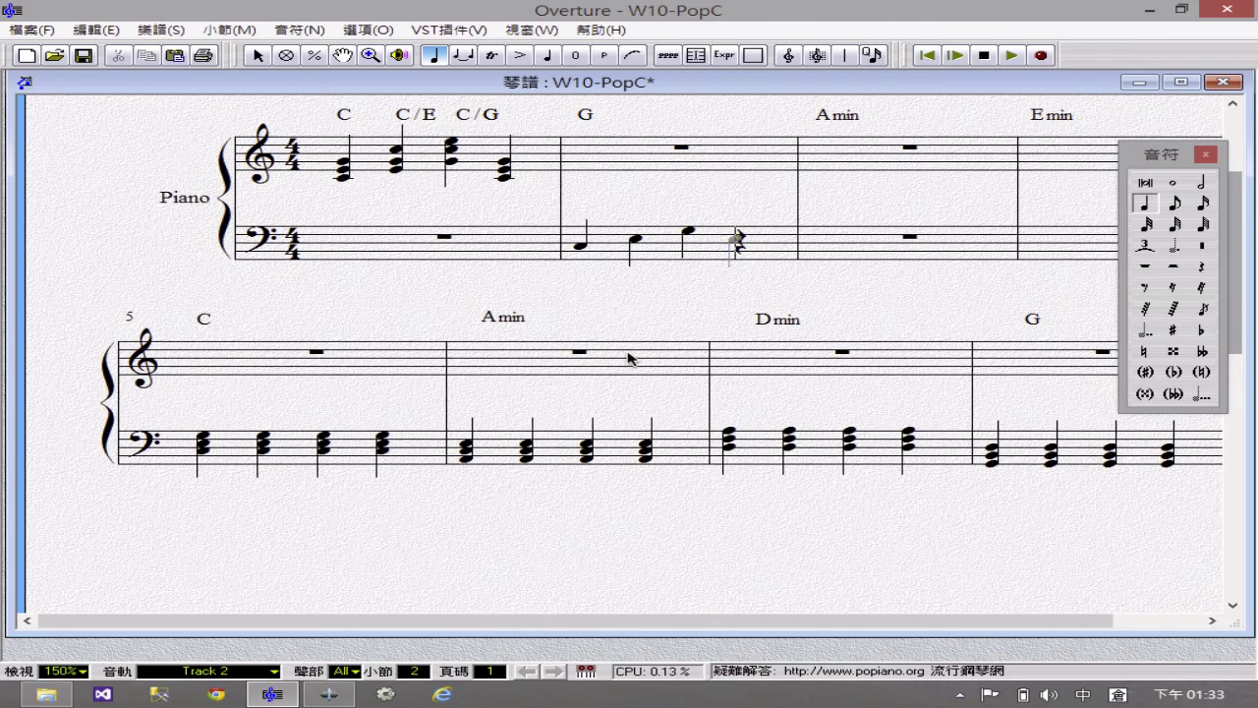
left_click(735, 240)
key("XF86AudioRaiseVolume")
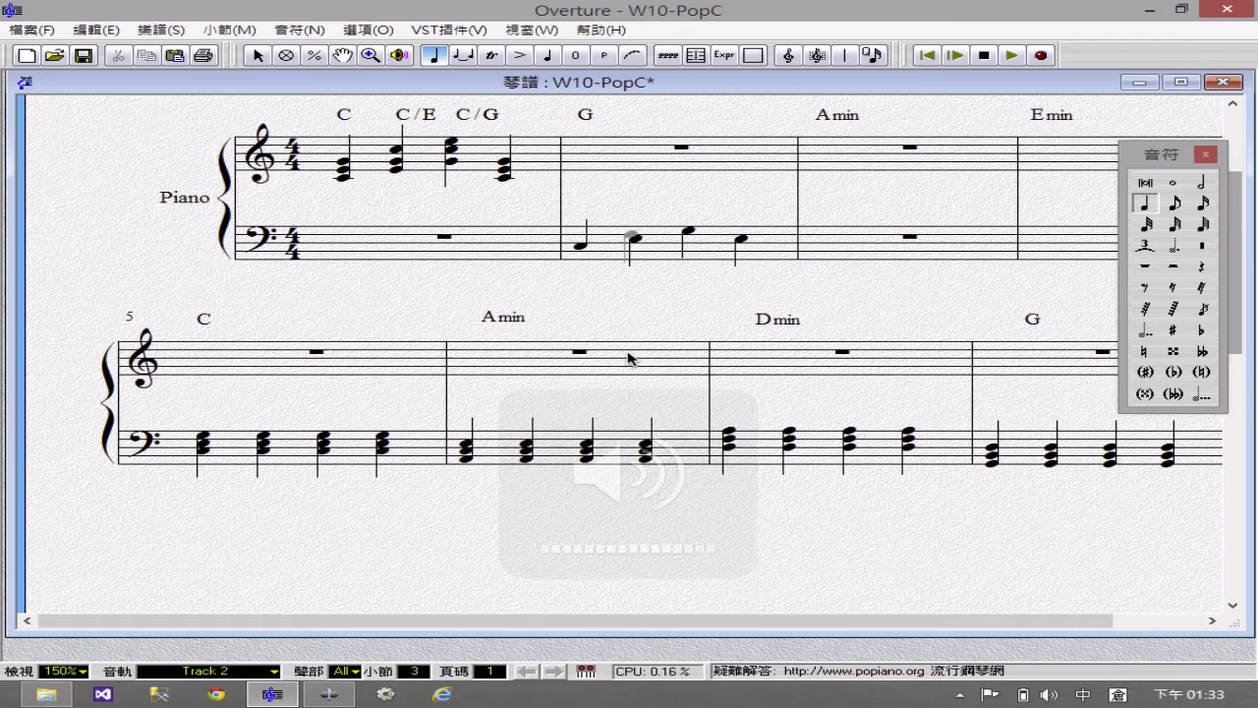
Move the four quarter notes from bar 2 to bar 1 of the bass staff
left_click(258, 57)
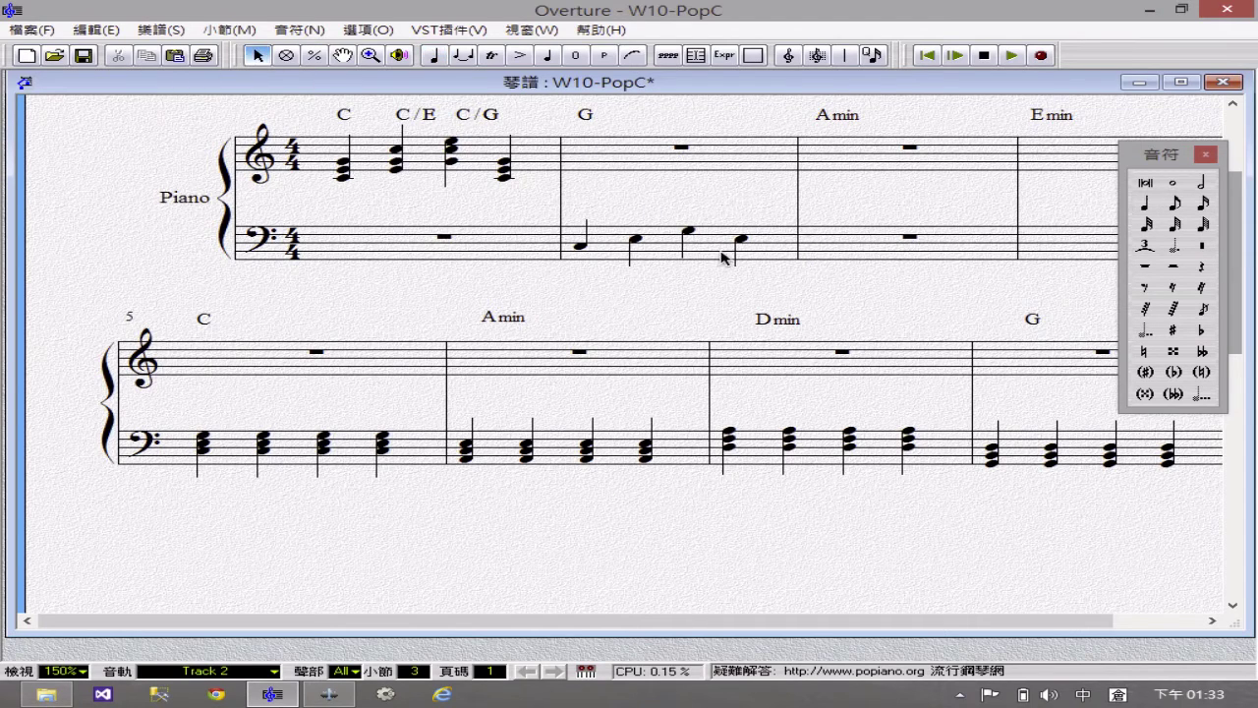
left_click_drag(562, 216, 775, 289)
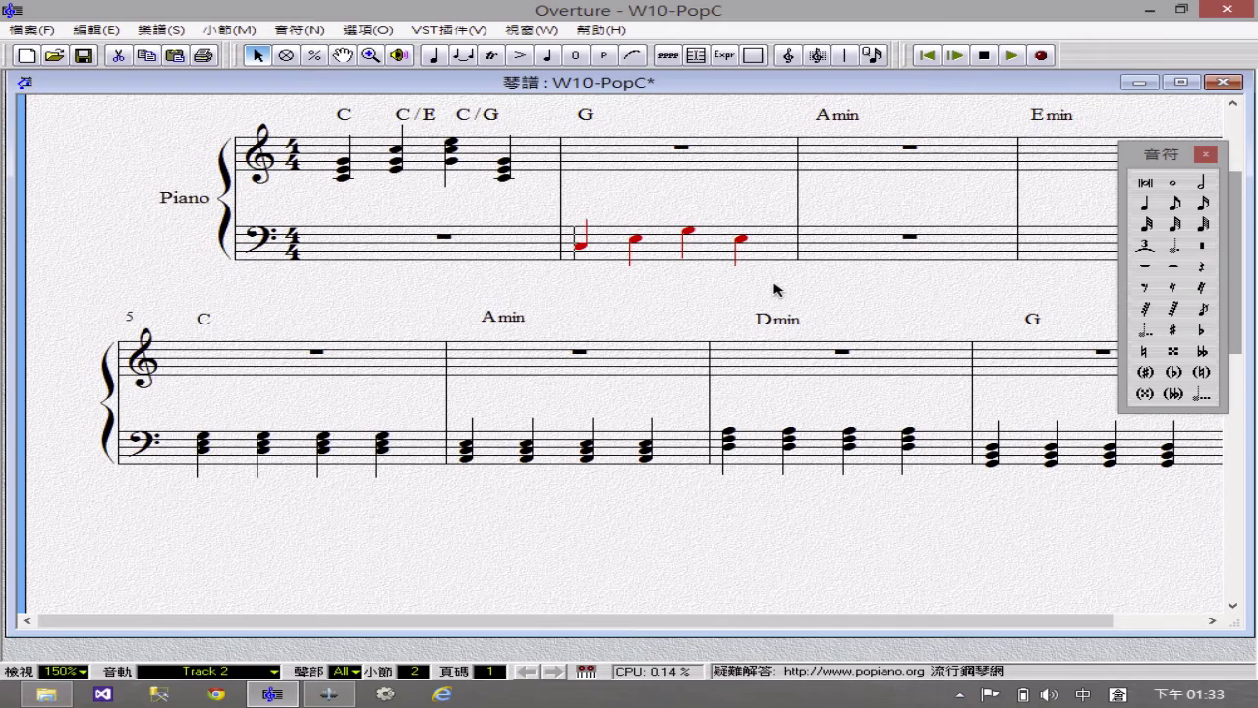
key("ctrl+x")
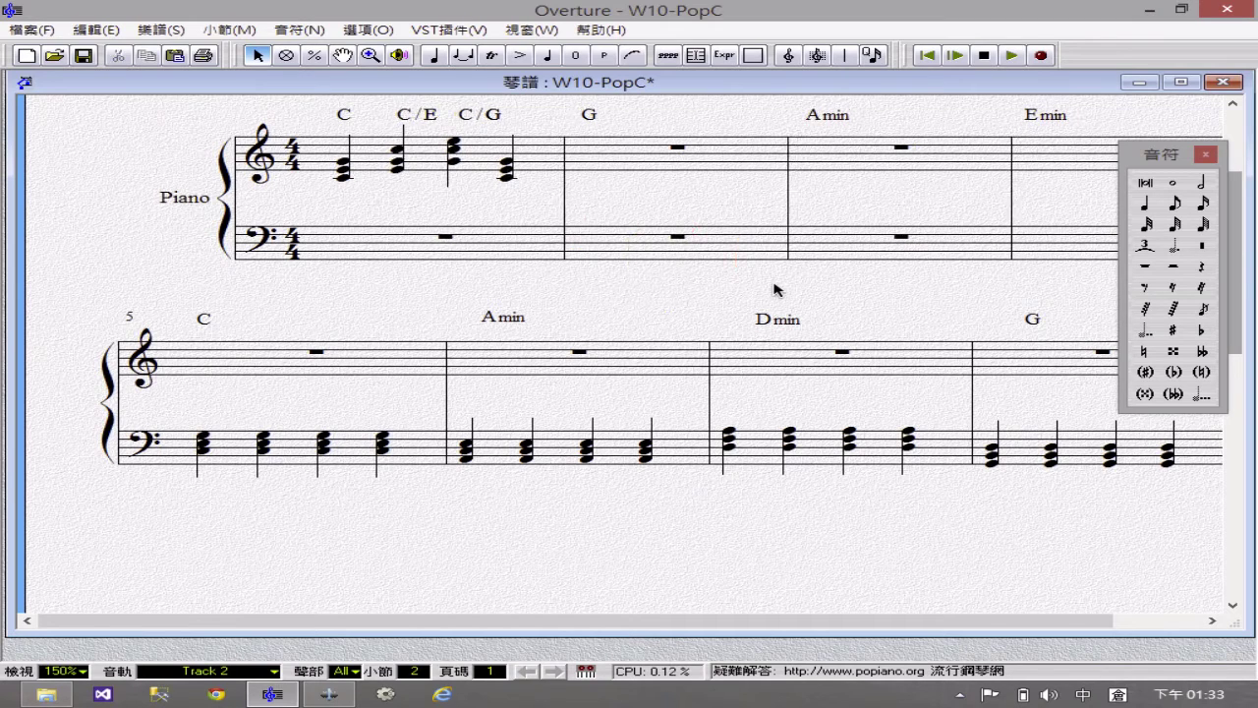
left_click(342, 248)
key("ctrl+v")
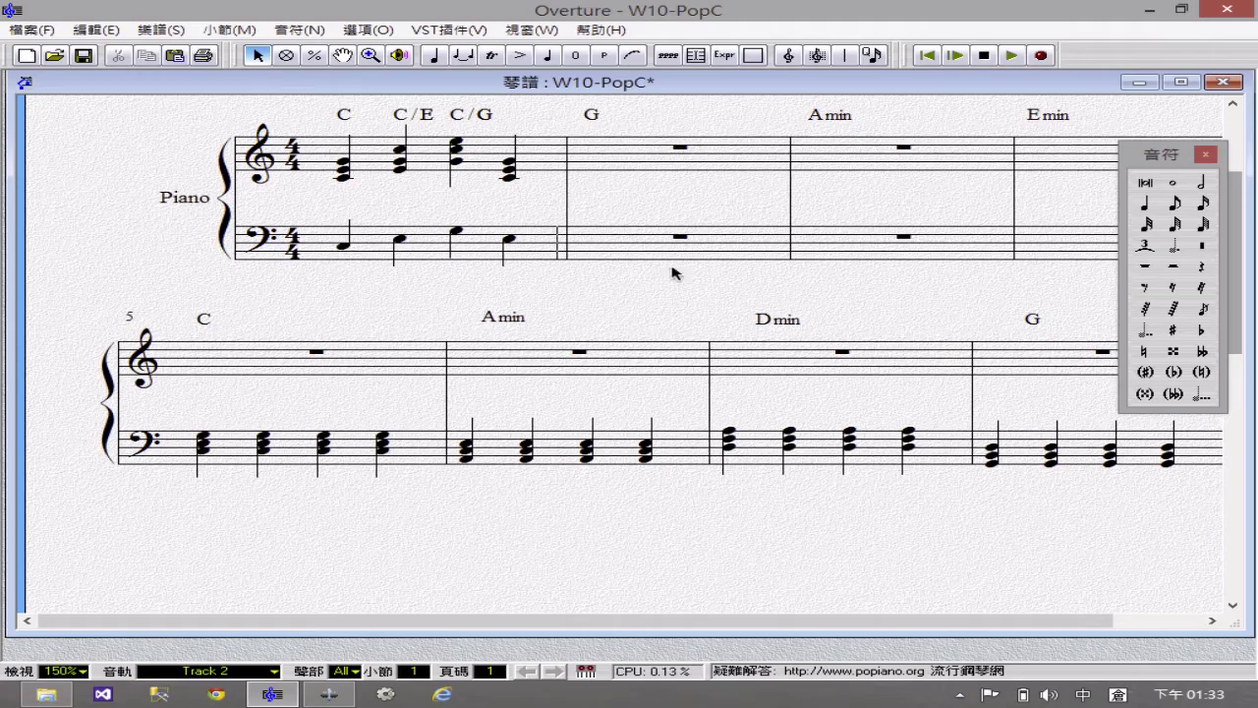
Copy the bar 1 bass pattern into bar 2 and transpose it down to G, B, D, B
left_click(583, 251)
key("super")
key("super")
left_click_drag(533, 214, 328, 281)
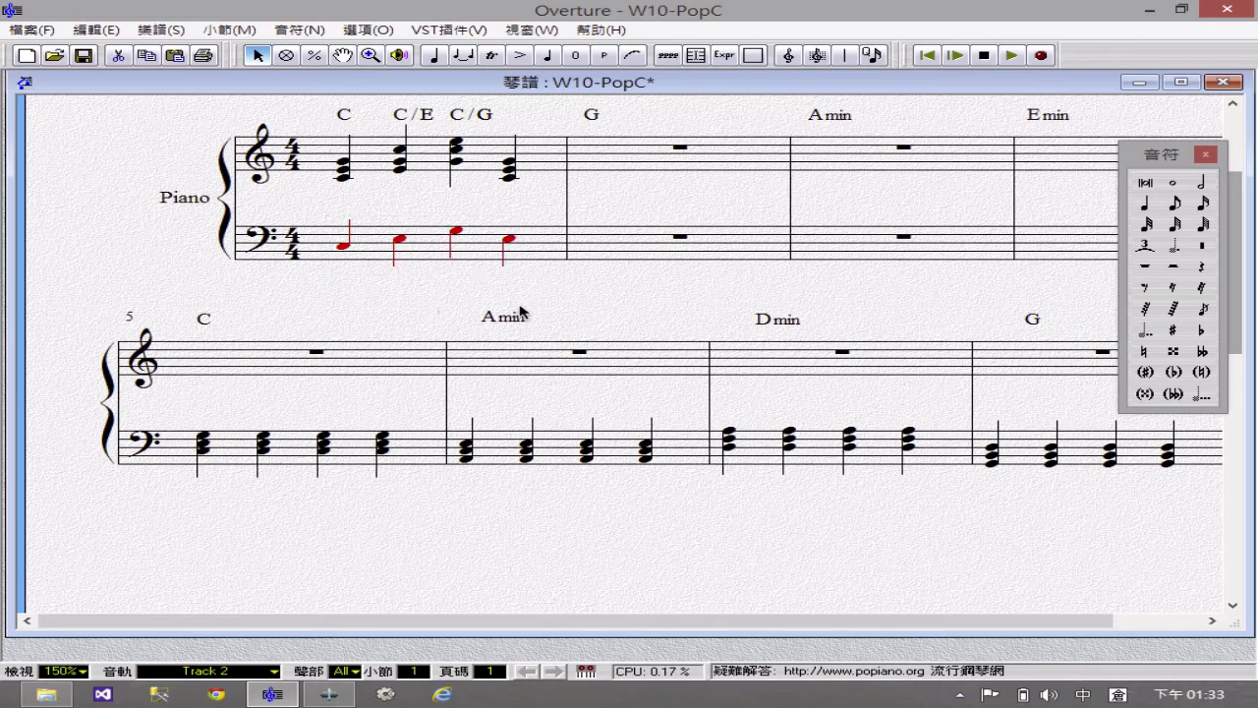
left_click(590, 248)
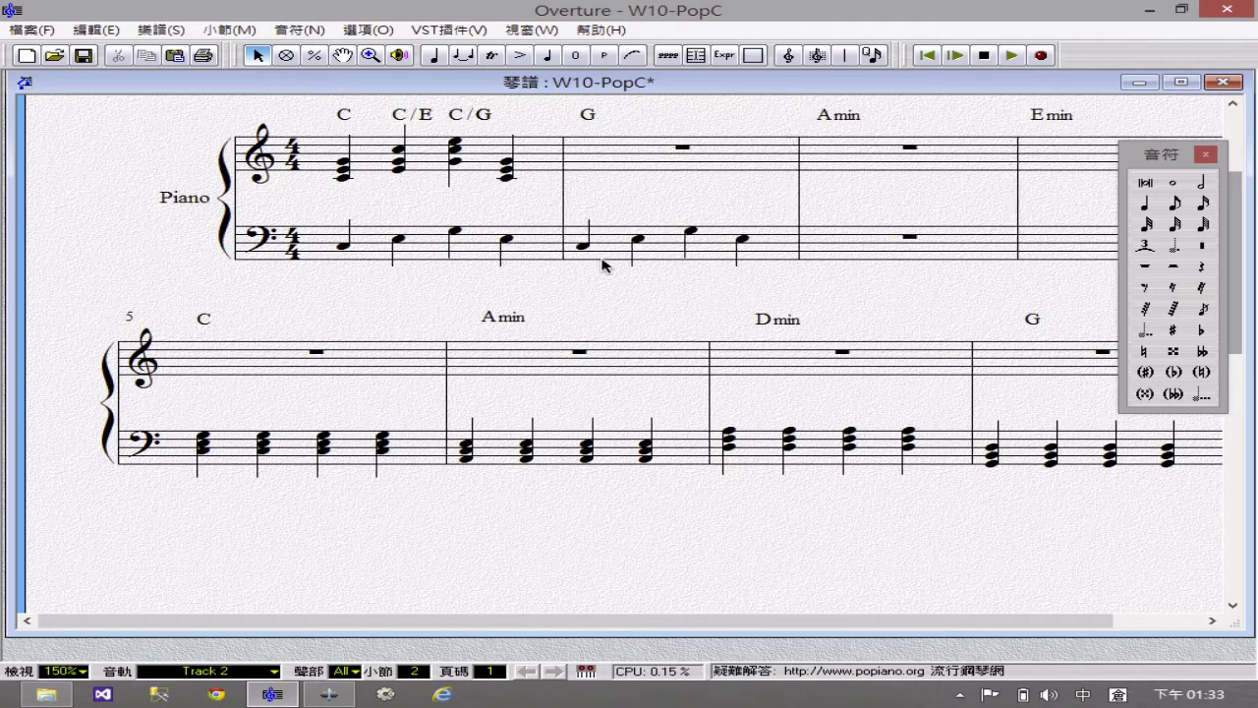
key("ctrl+v")
key("Down")
key("Down")
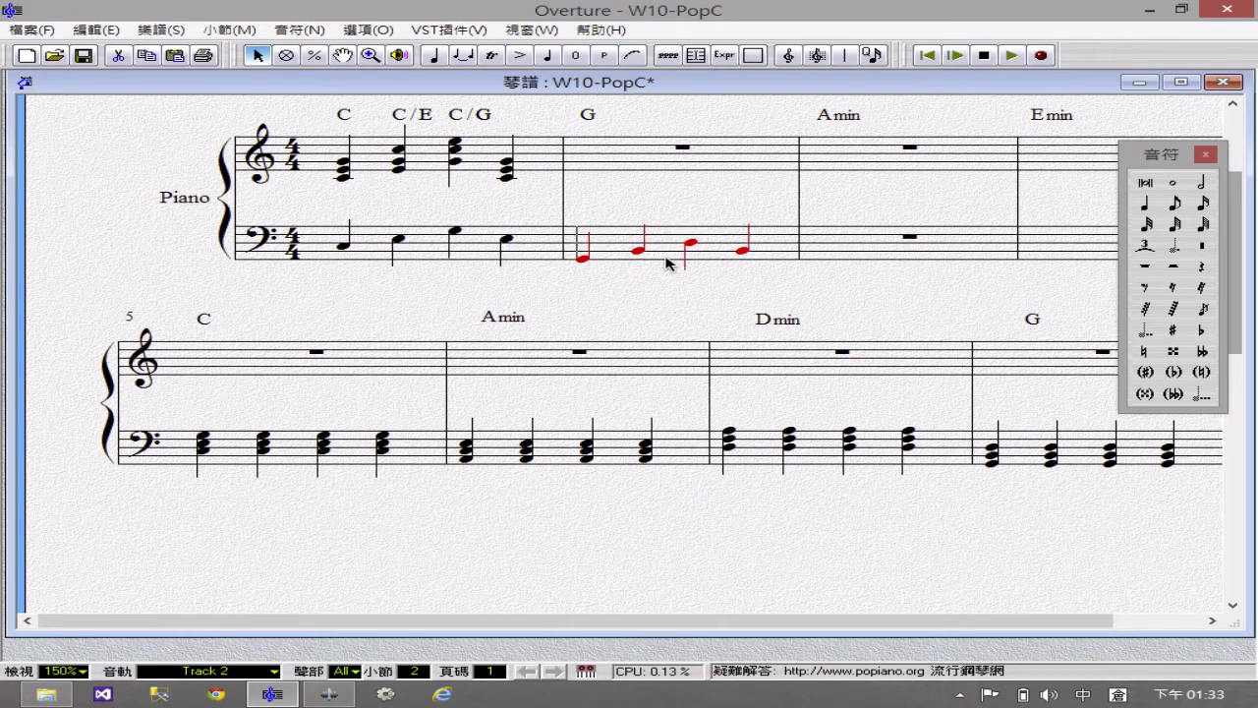
Paste the bass pattern into bar 3 and transpose it down to A, C, E, C for the Amin chord
left_click(820, 241)
key("ctrl+v")
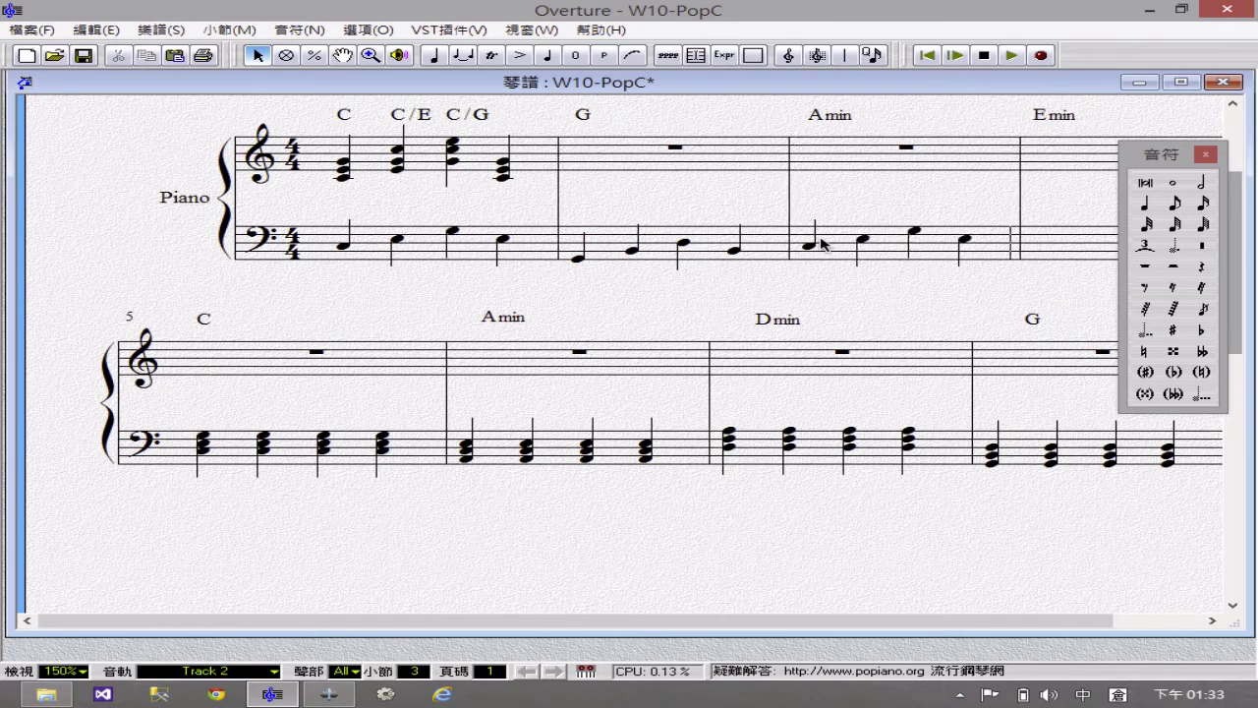
left_click_drag(982, 219, 796, 272)
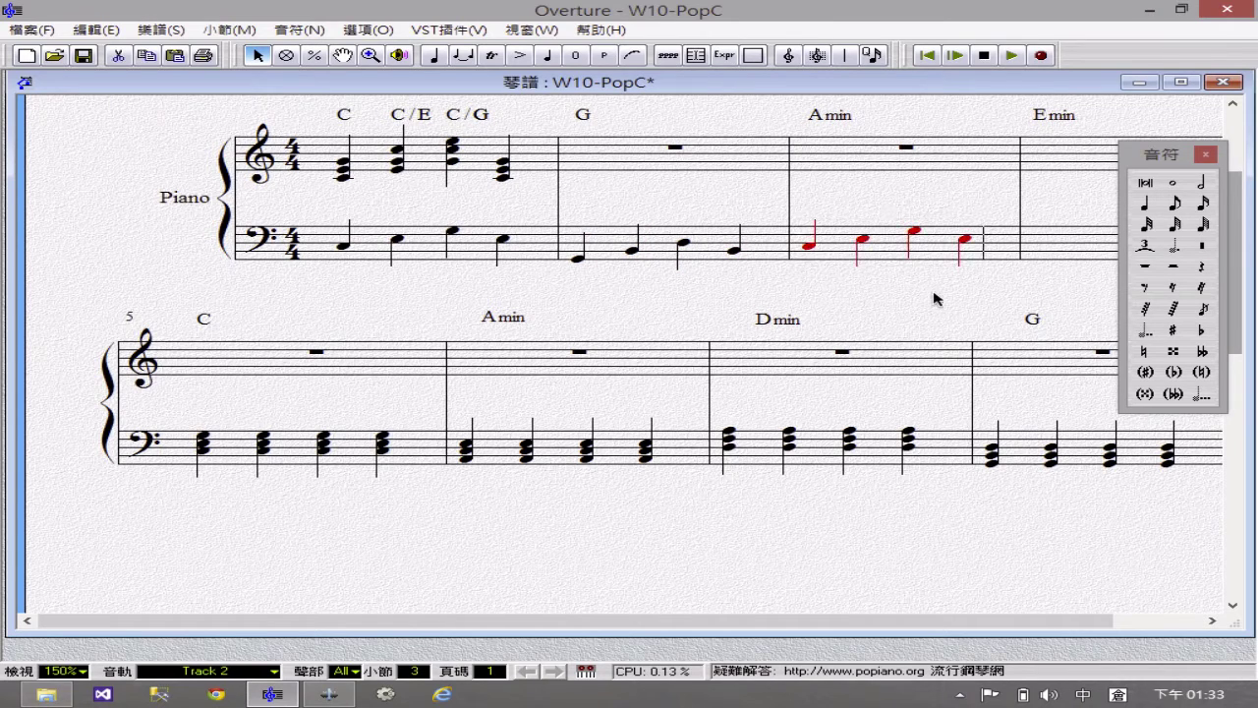
key("Down")
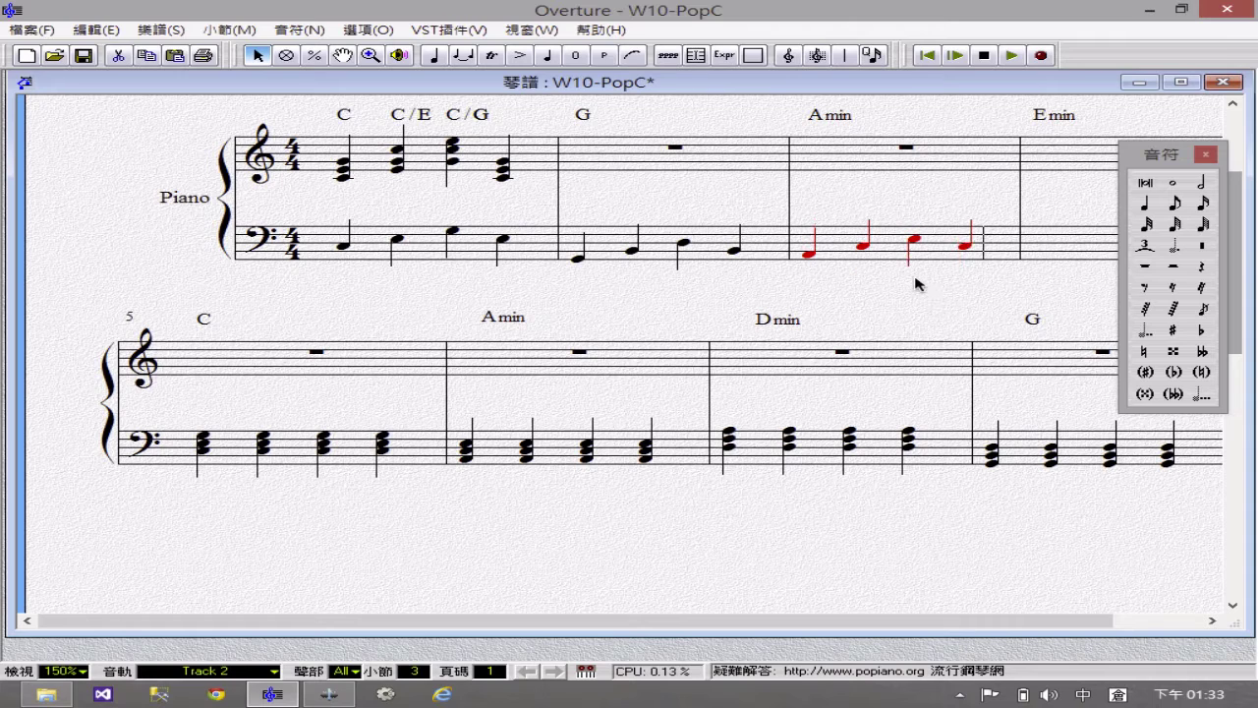
Paste the bass pattern into bar 4 and transpose it up to E, G, B, G for the Emin chord
left_click(1040, 248)
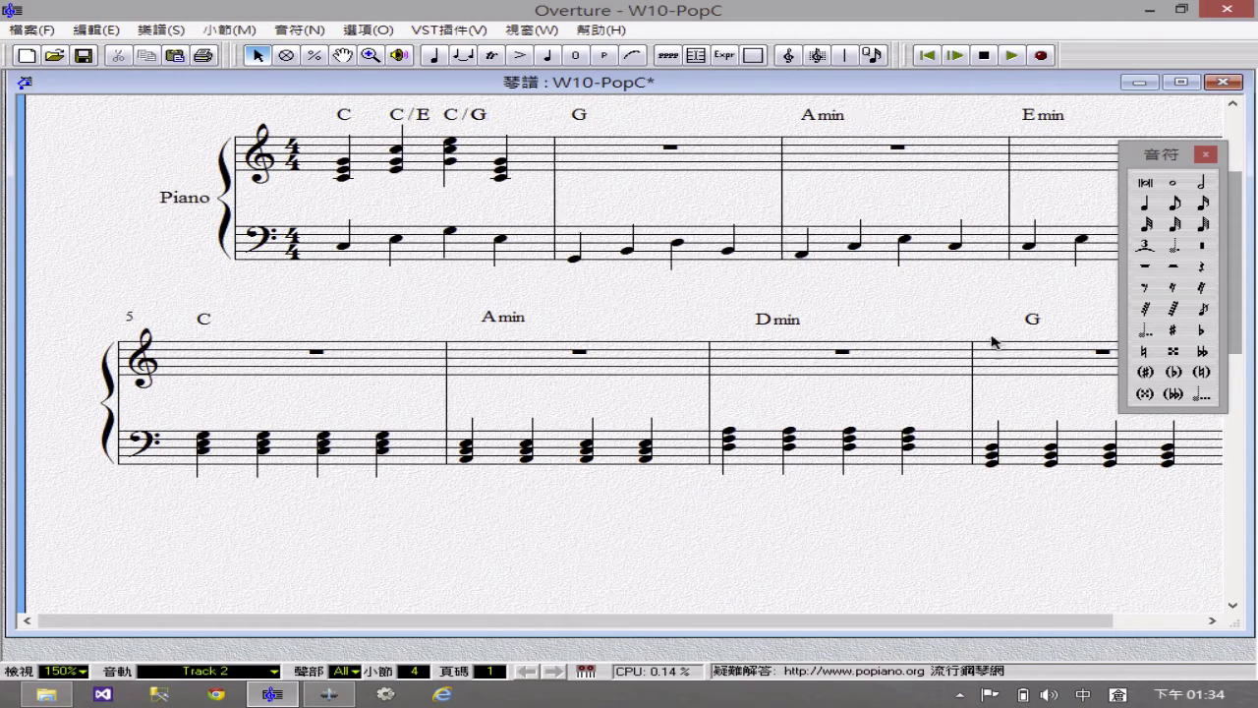
left_click_drag(842, 622, 931, 621)
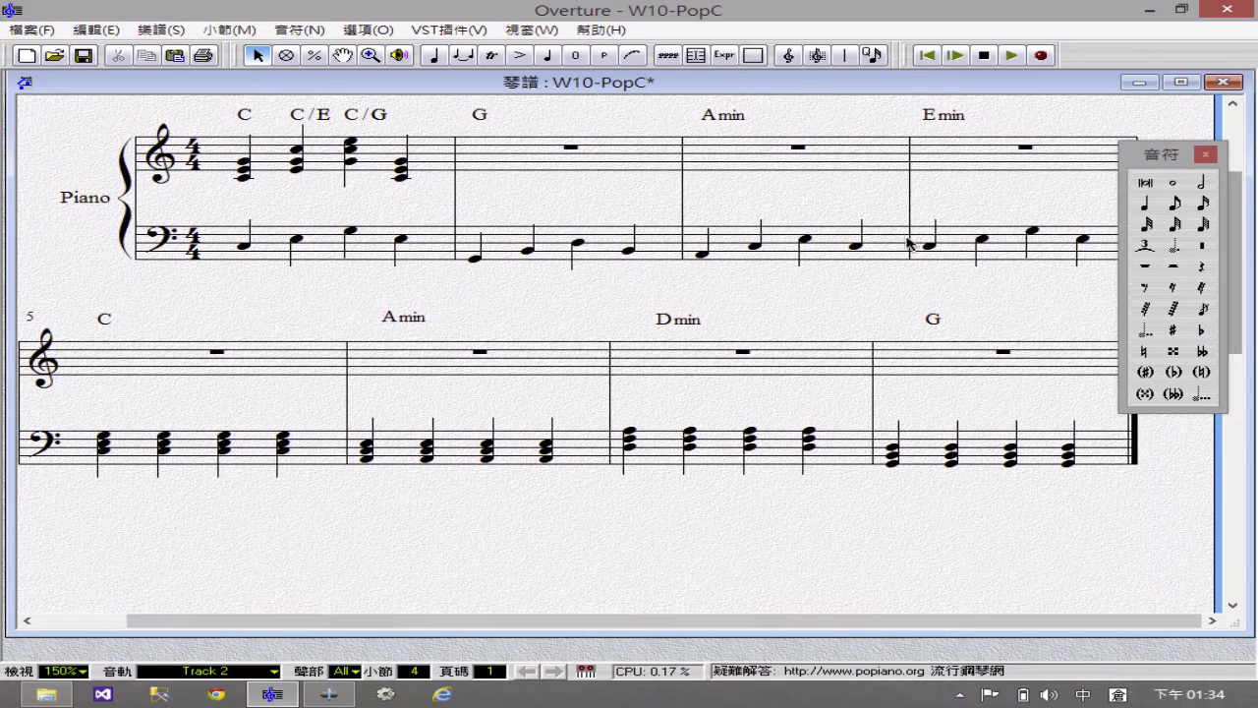
left_click_drag(915, 211, 1128, 283)
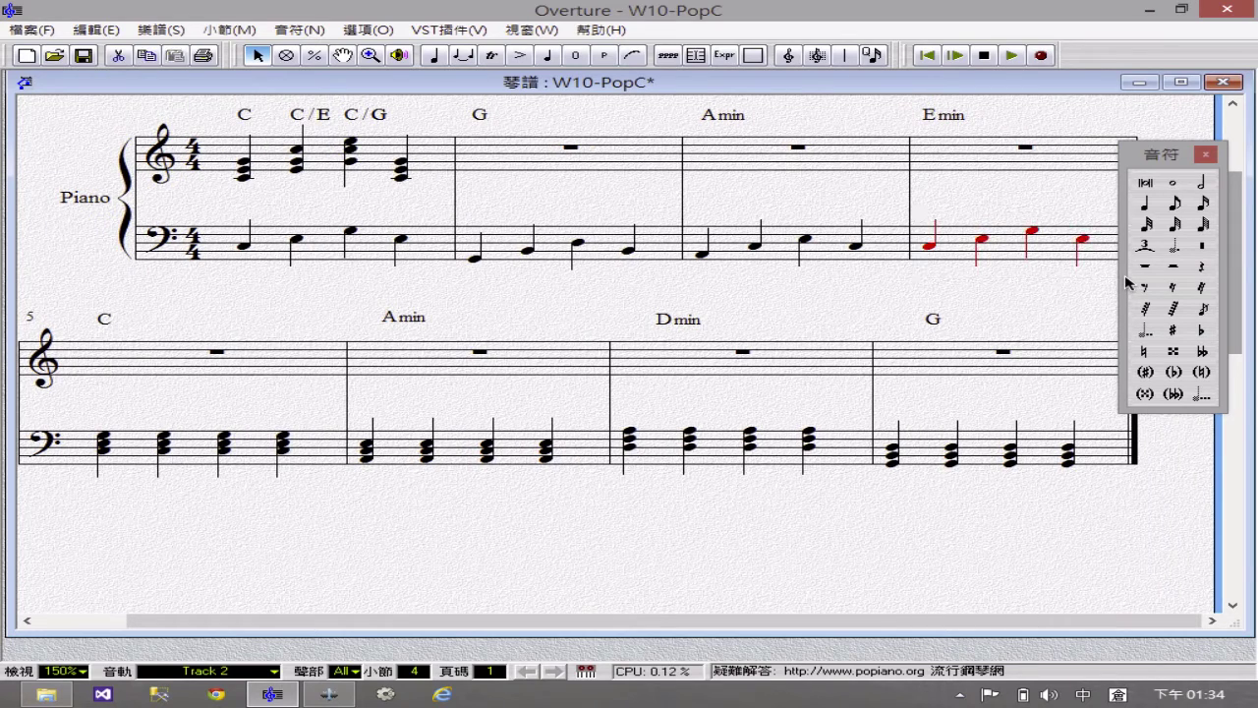
key("Up")
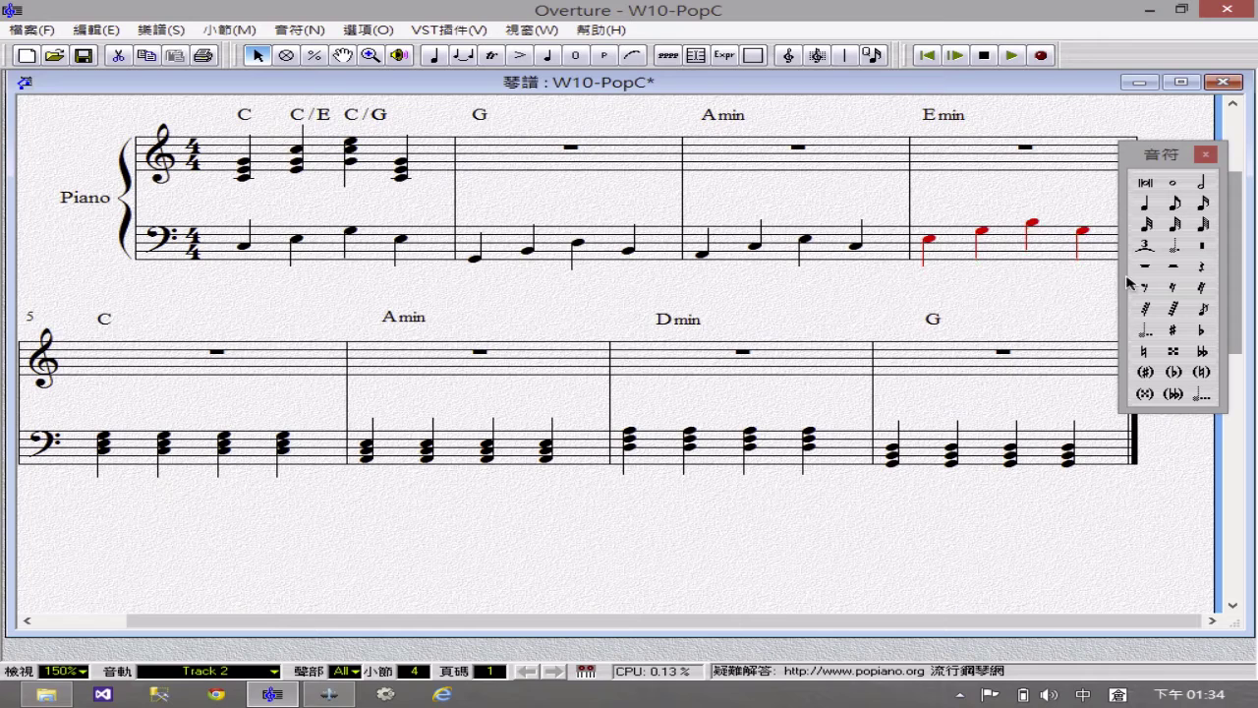
Delete the last three chords of bar 1 in the treble staff, keeping only the first C chord
left_click(303, 167)
left_click_drag(286, 131, 502, 189)
key("Delete")
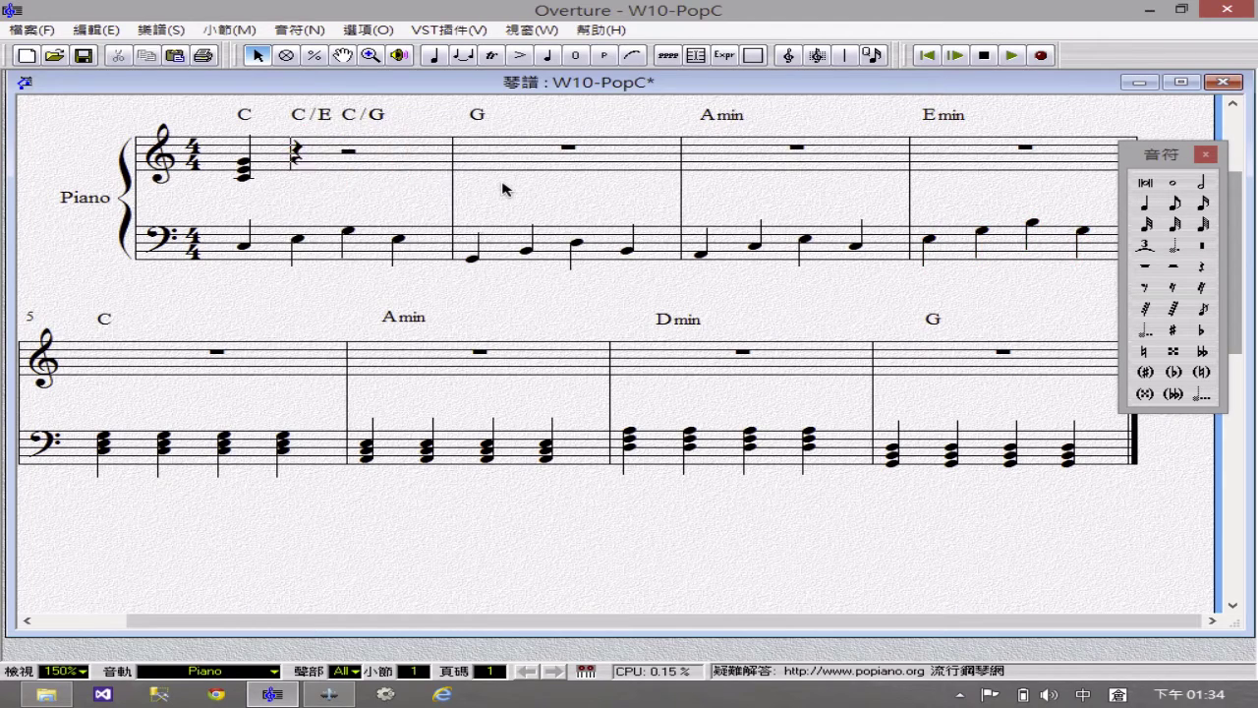
Highlight the treble C chord of bar 1 and the first G chord of bar 8, then place the cursor at the start of the bass line
left_click_drag(264, 190, 263, 191)
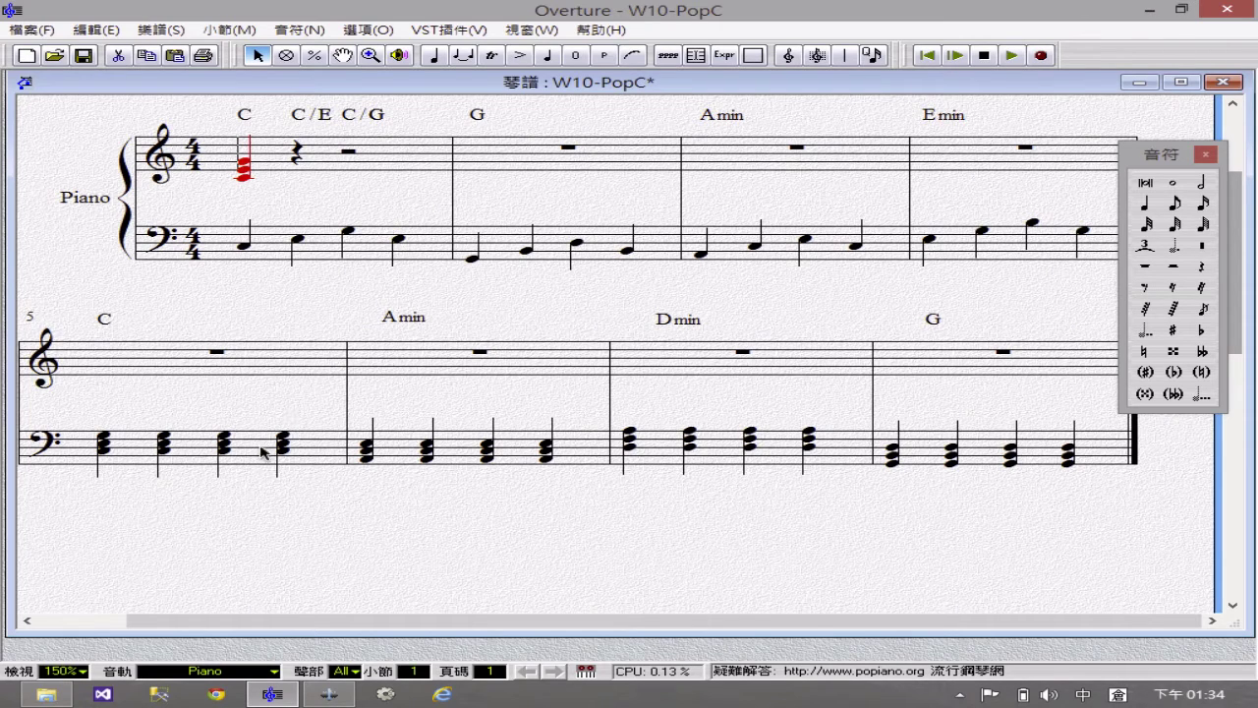
left_click_drag(862, 416, 913, 500)
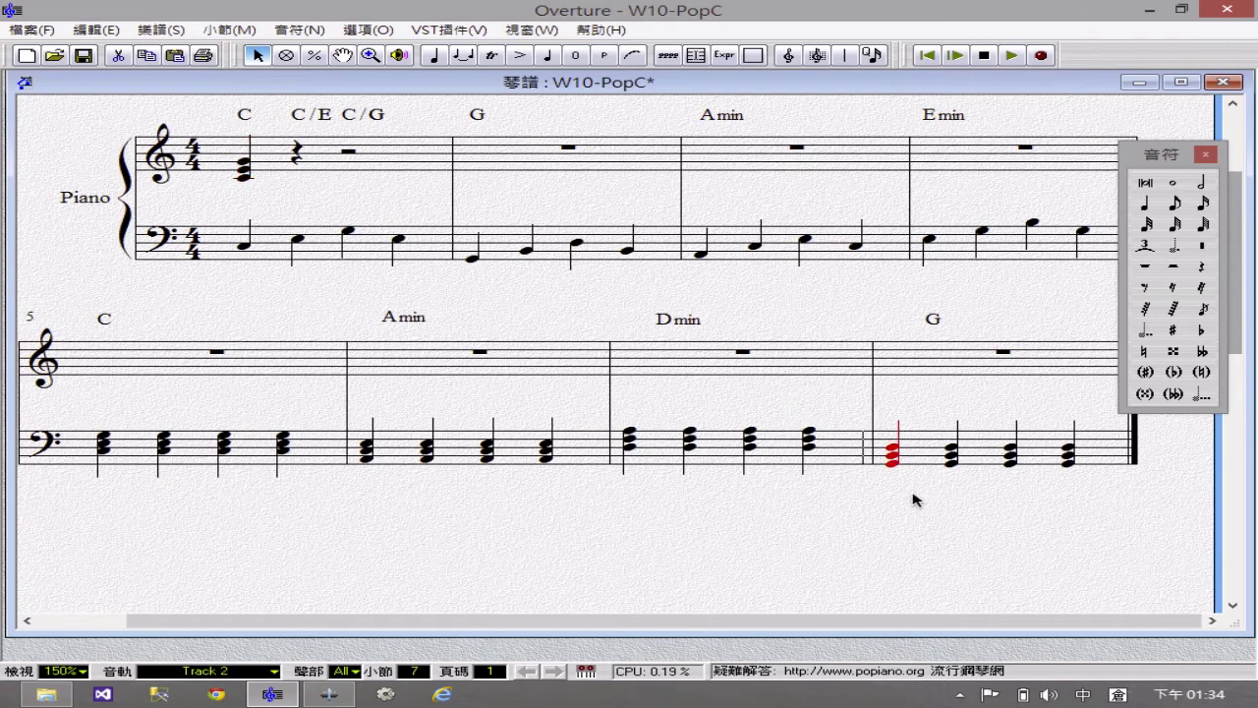
left_click(230, 246)
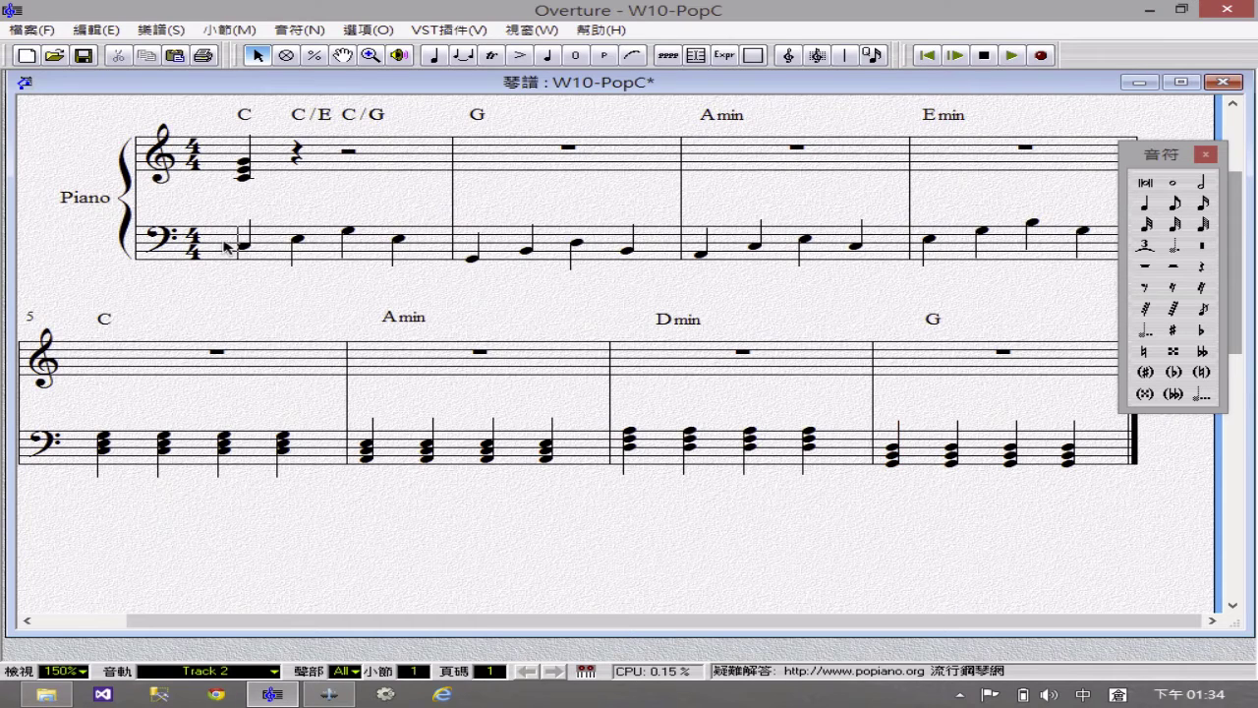